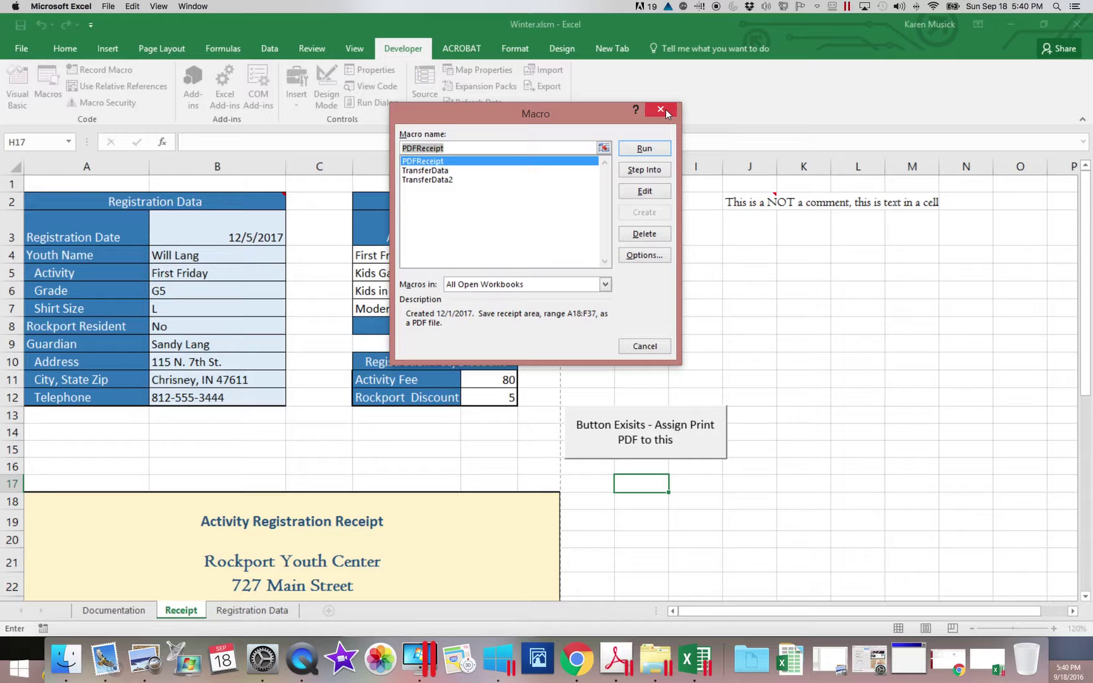
Close the Macro list after reviewing PDFReceipt, TransferData and TransferData2.
click(663, 109)
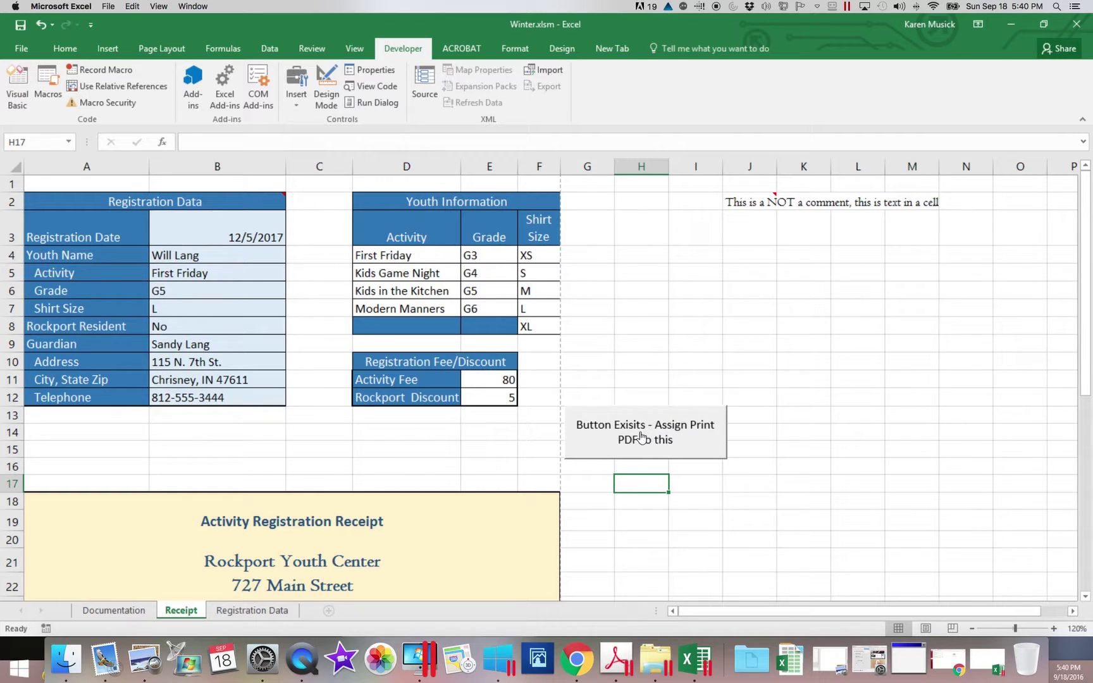
scroll(641, 436, right, 2)
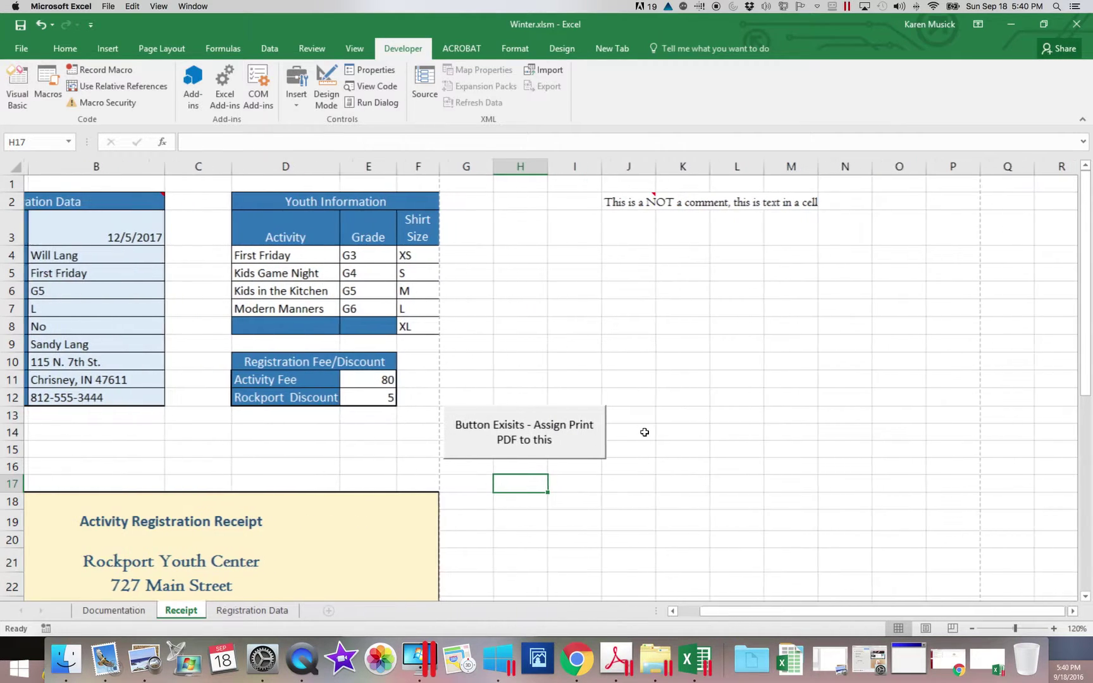
click(530, 440)
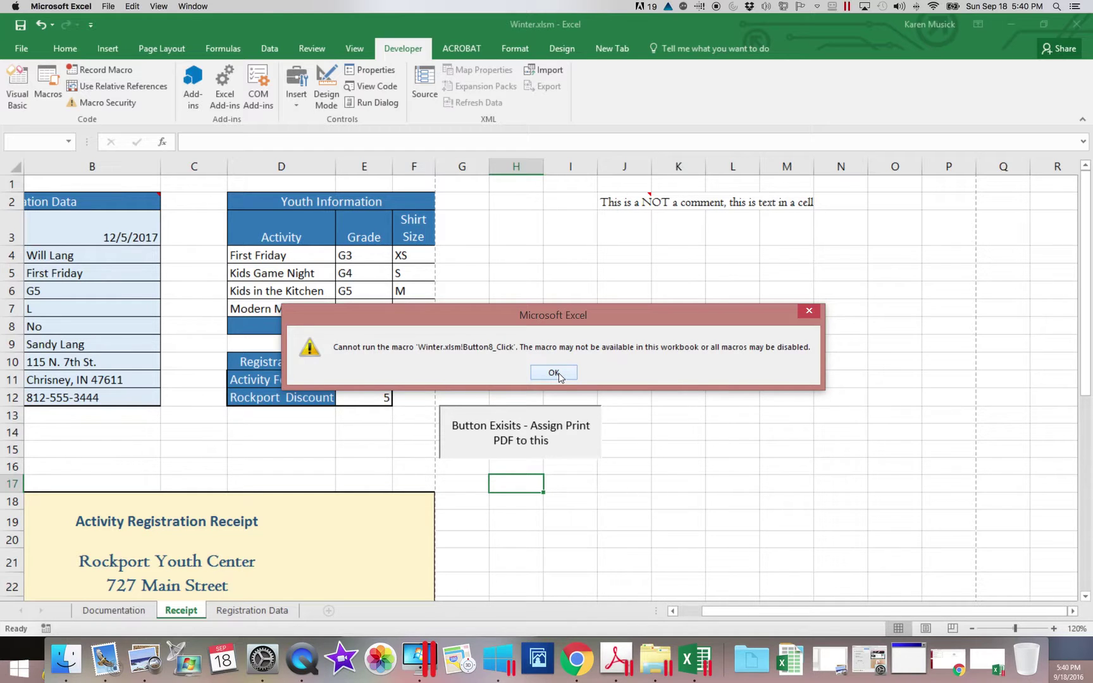
click(558, 373)
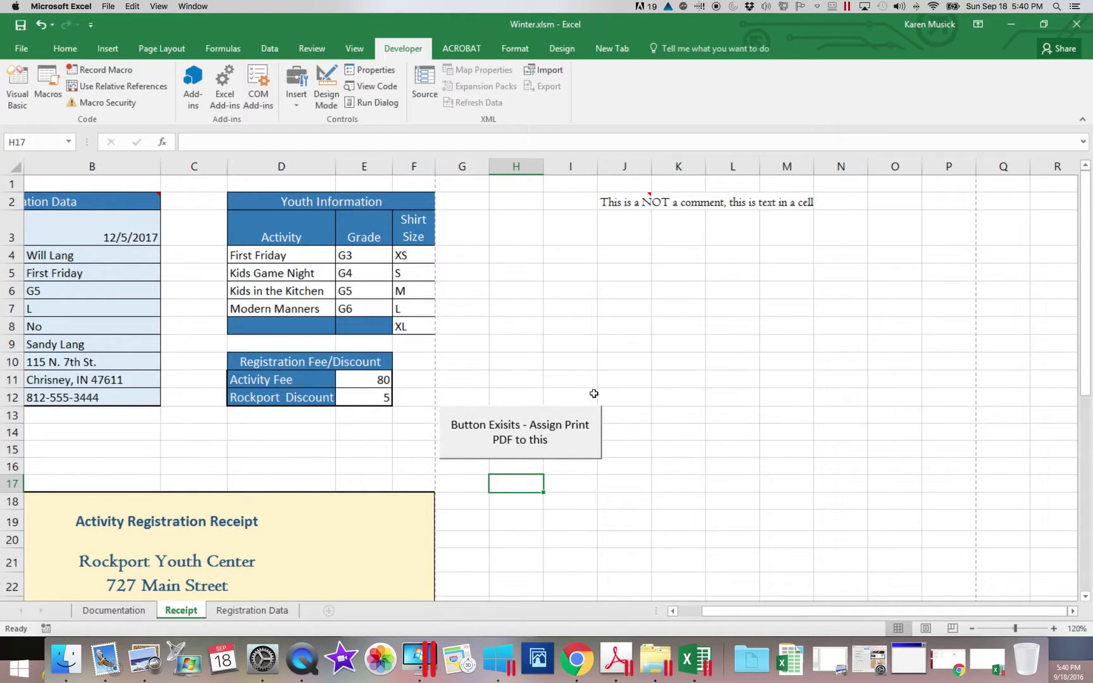
drag(724, 611, 678, 617)
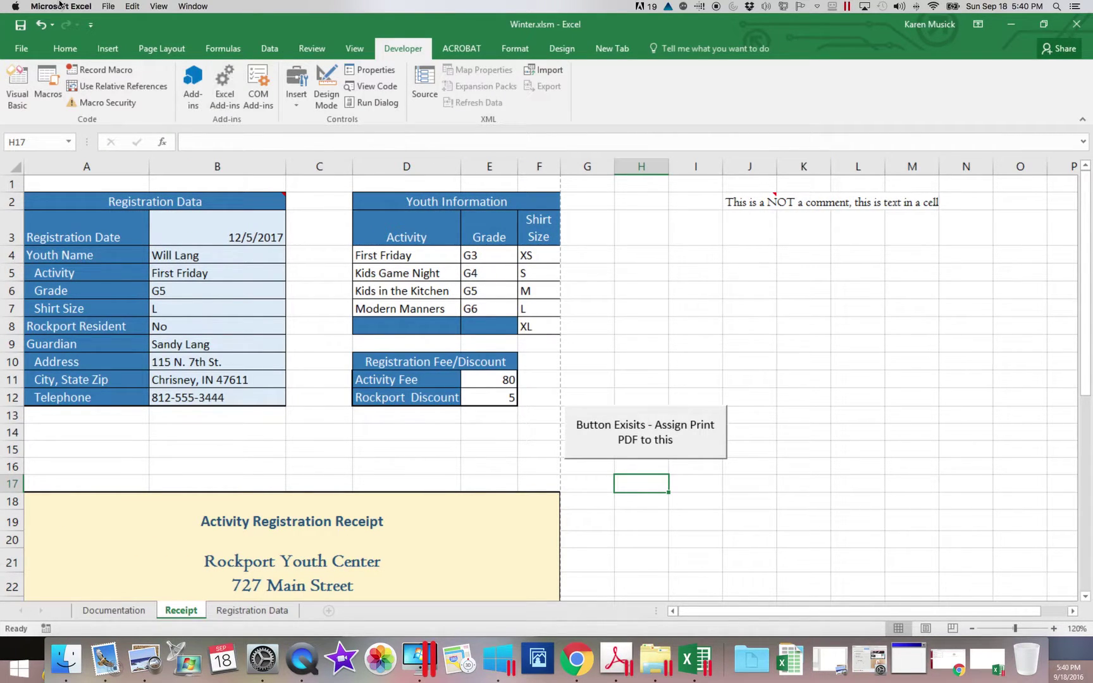
click(107, 51)
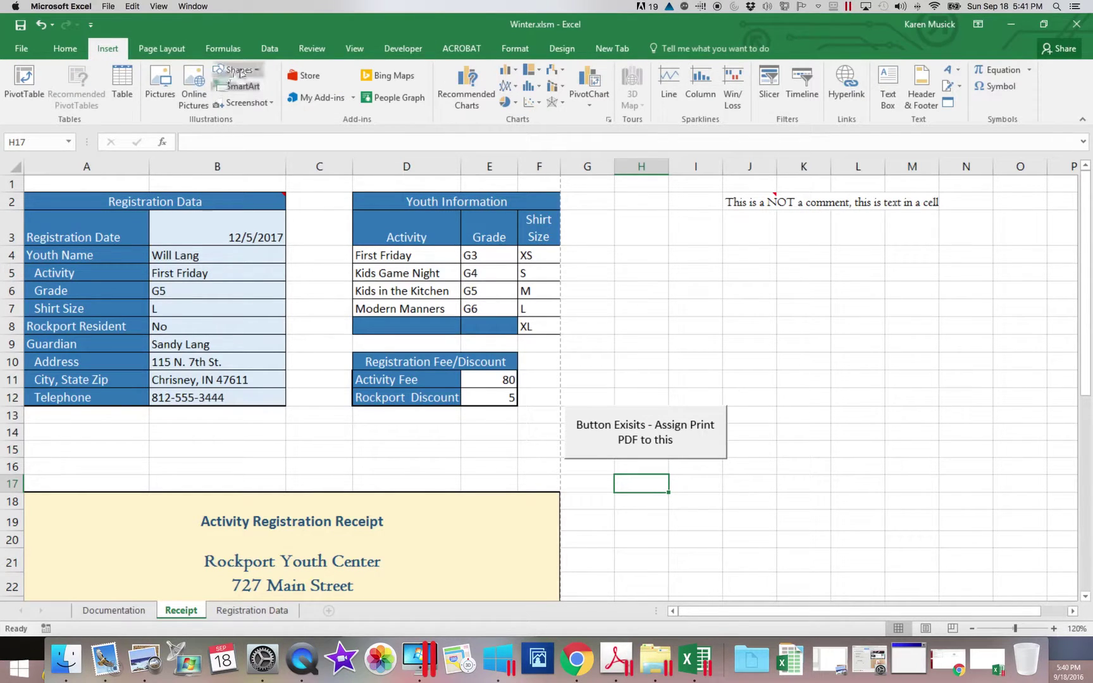
click(258, 71)
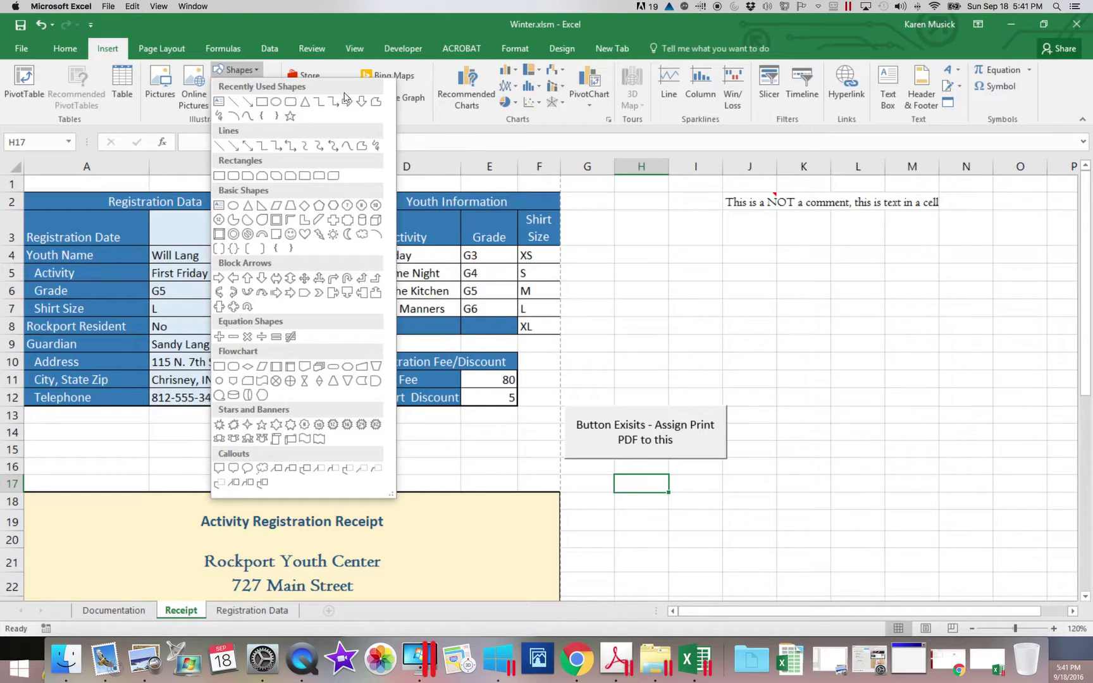
click(417, 51)
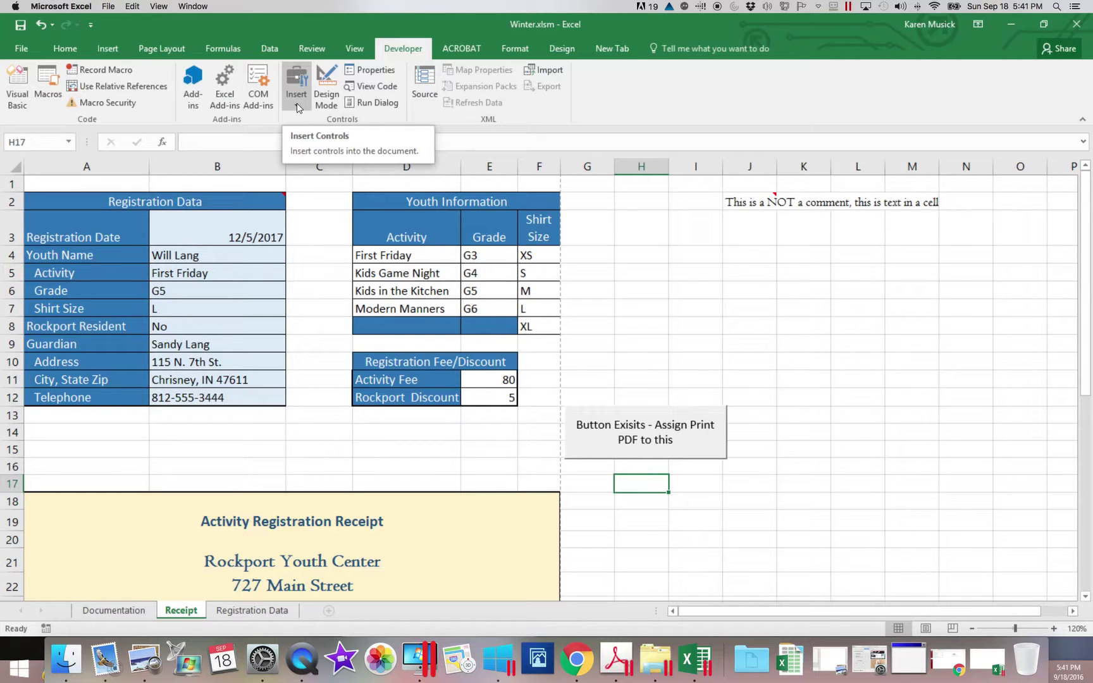
Draw a form button across A14:A16 and assign it the PDFReceipt macro.
click(298, 108)
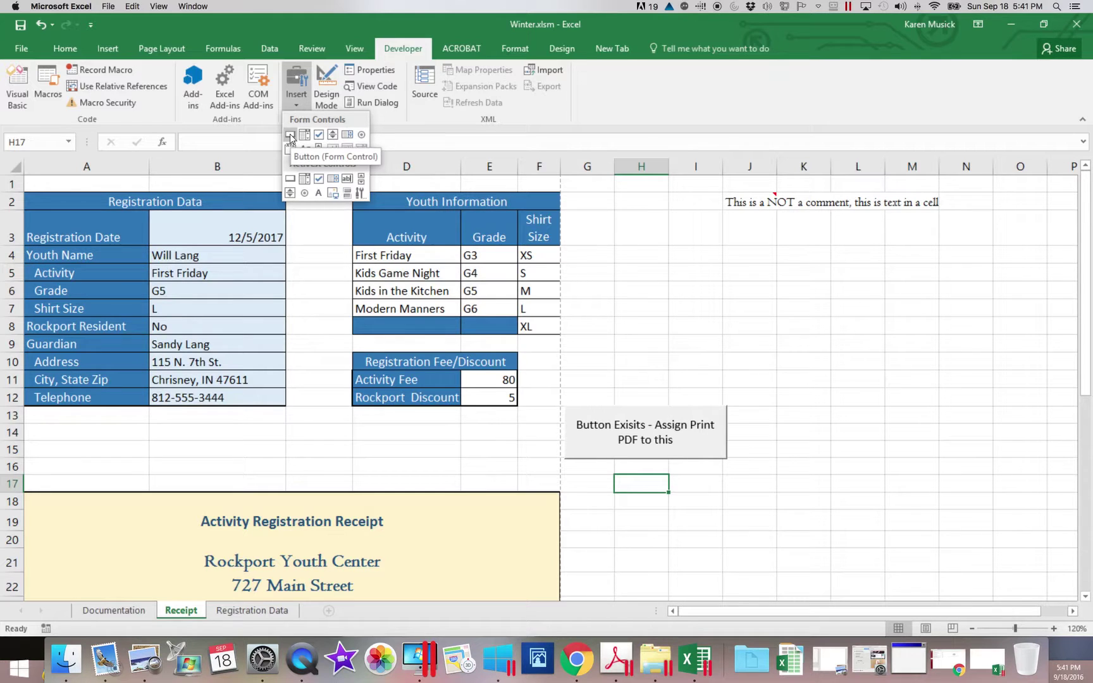
click(290, 134)
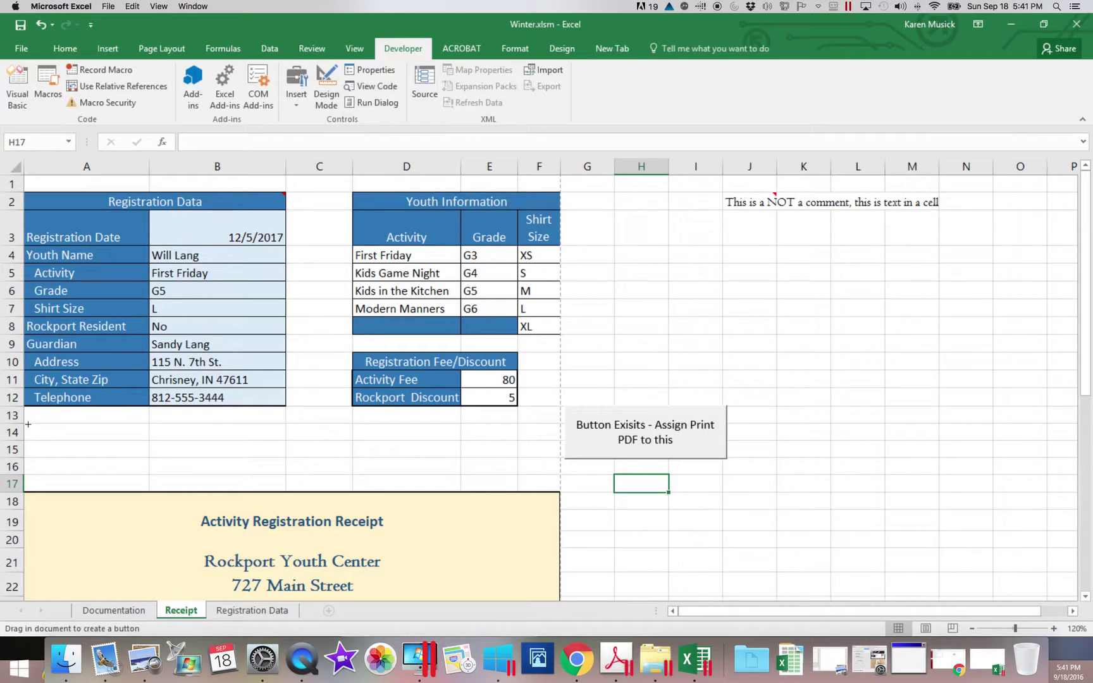
click(29, 429)
drag(28, 428, 166, 471)
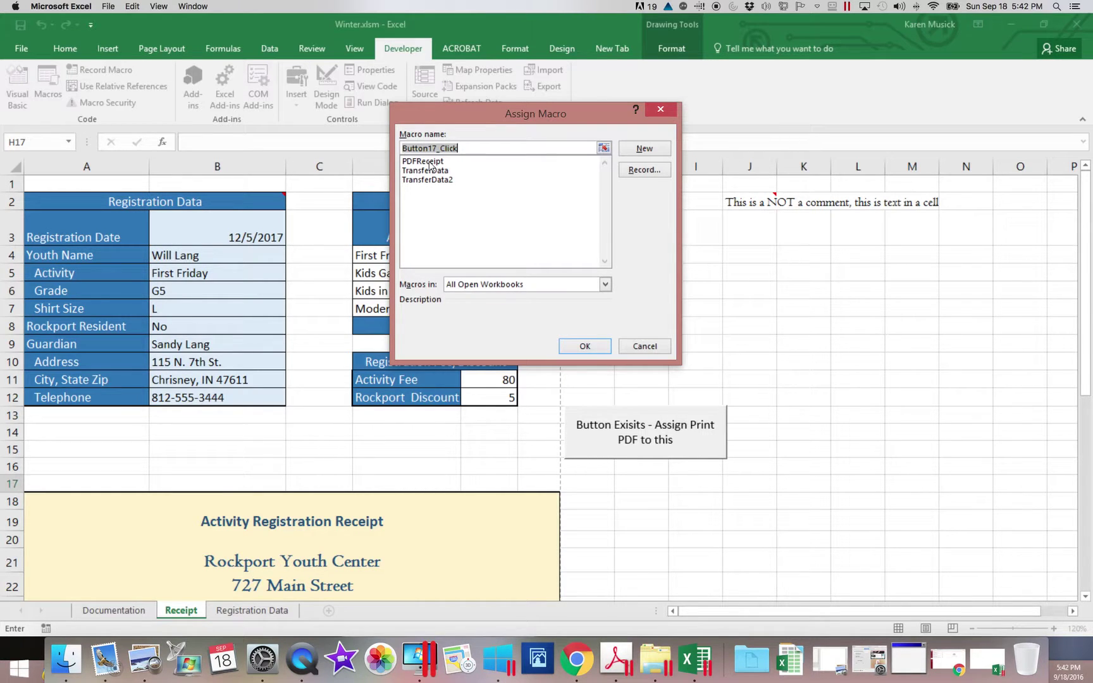
click(429, 162)
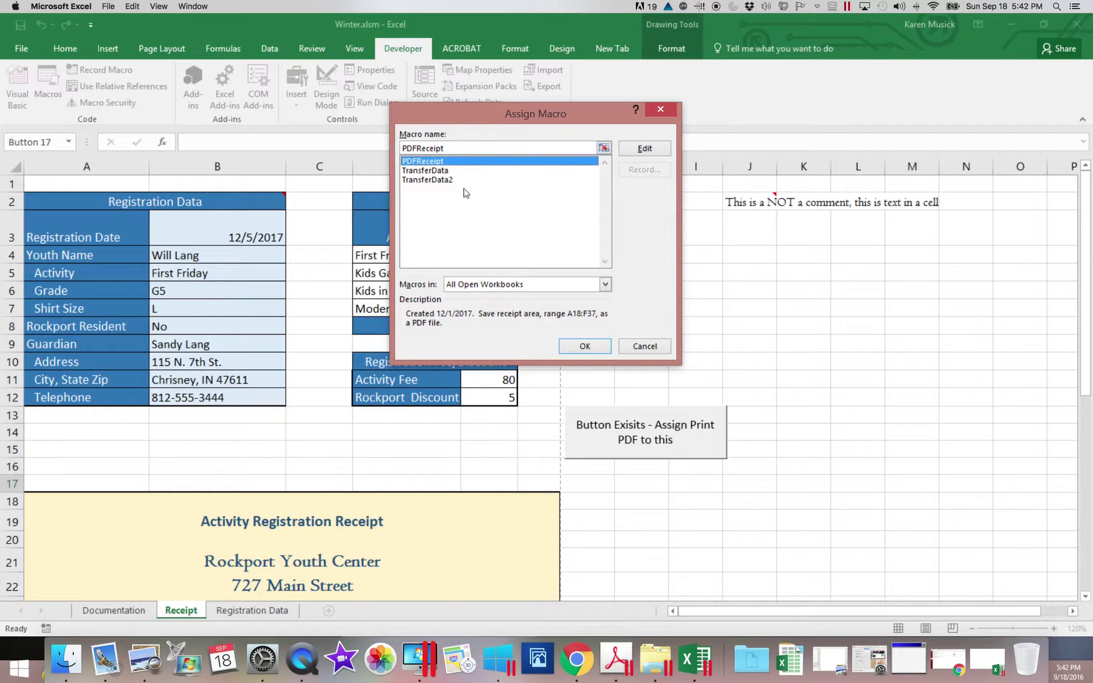
click(592, 349)
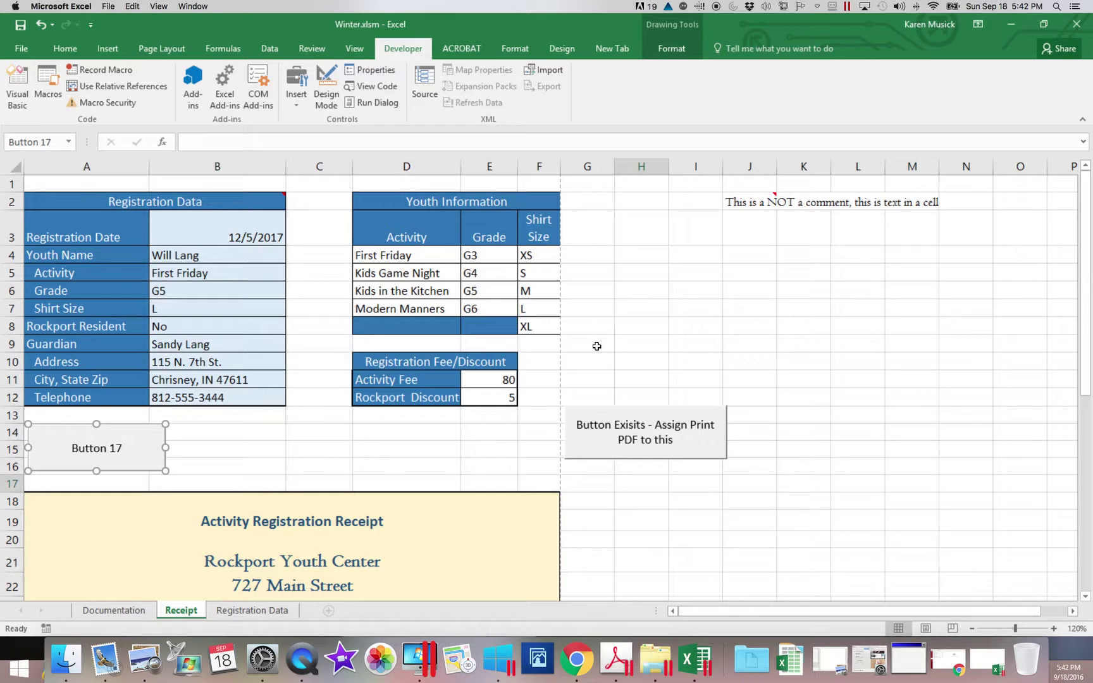
Rename the Button 17 caption to 'Print Receipt to PDF'.
text(Print )
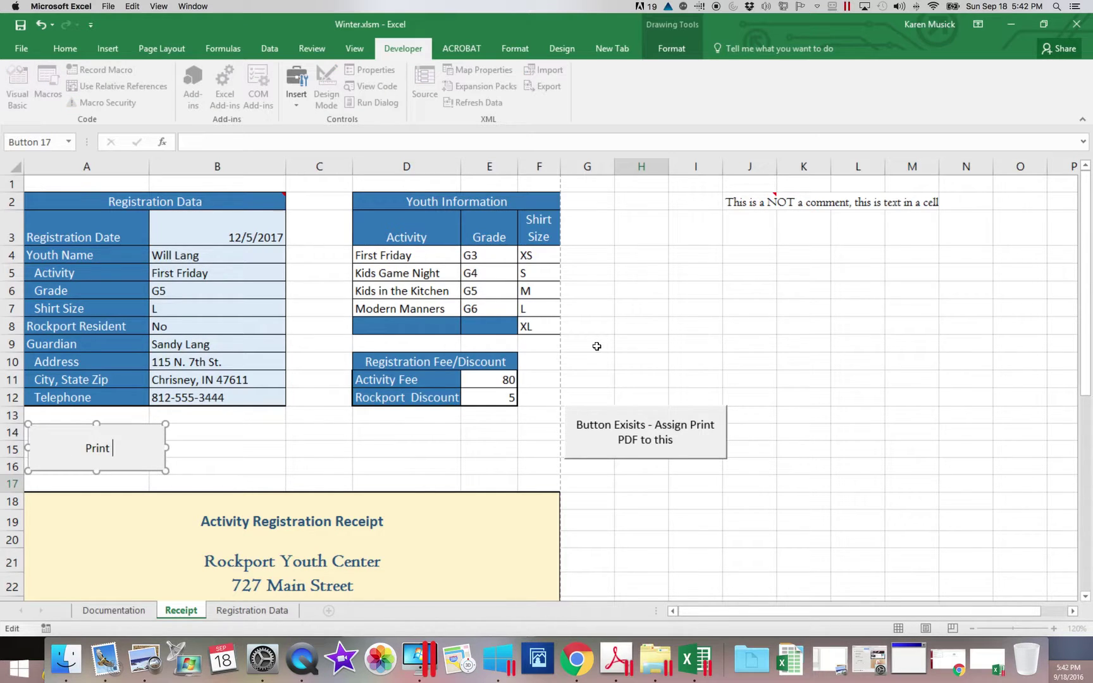
text(Receipt to PDF)
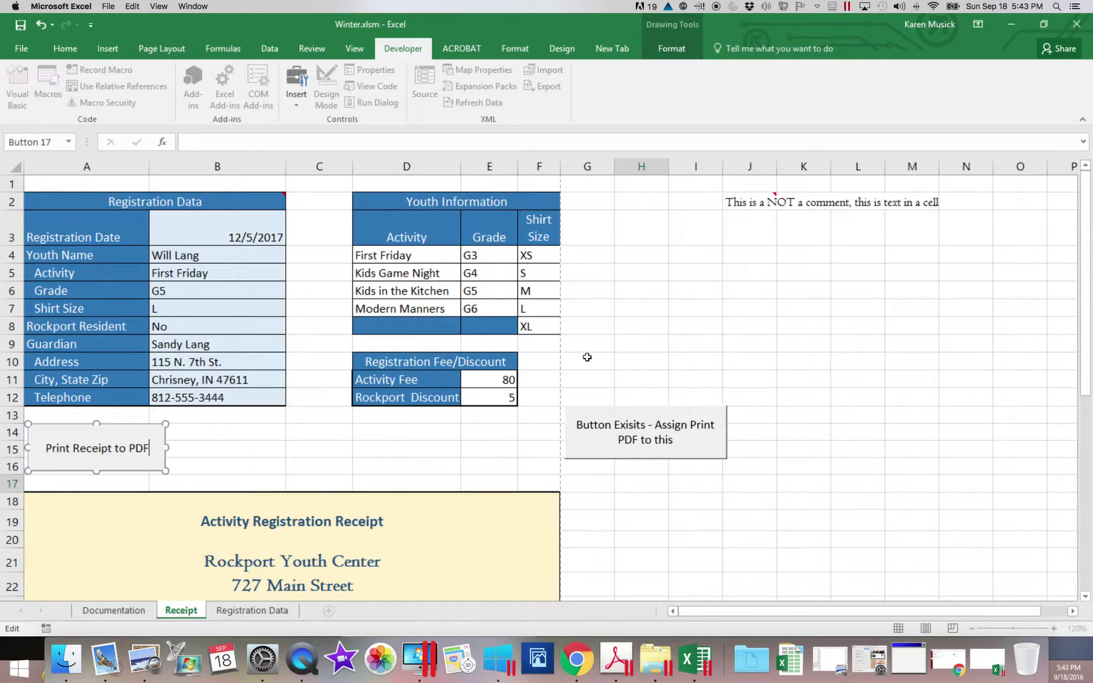
click(752, 511)
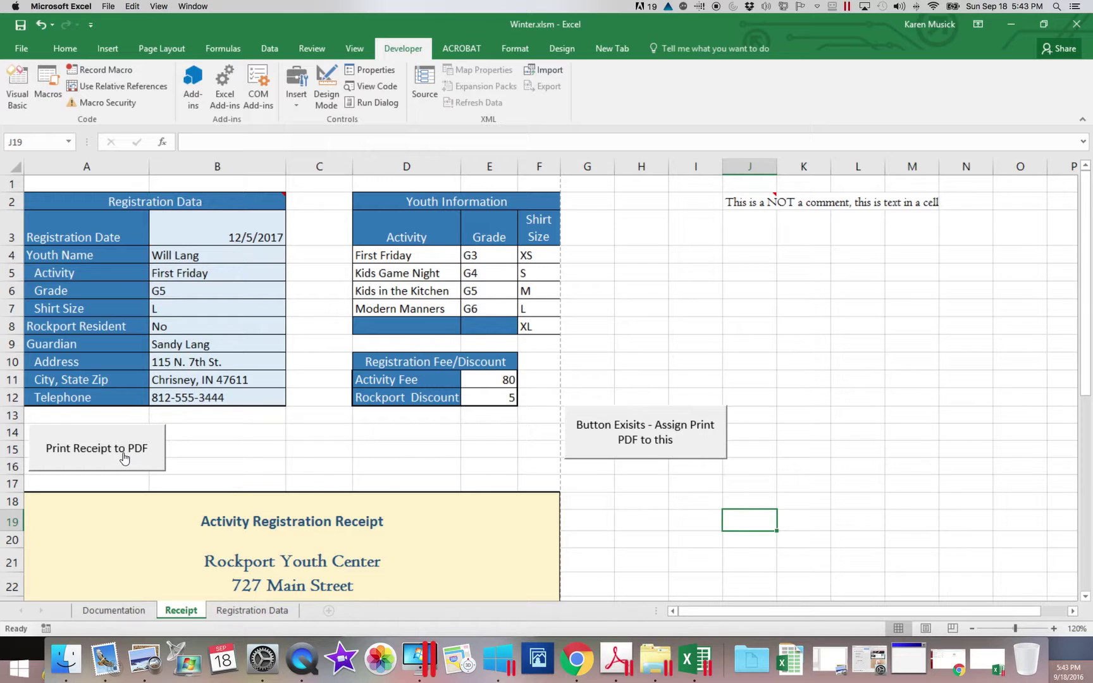
Export the receipt with the new button, check Receipt.pdf's $80.00 total, then close it.
click(98, 450)
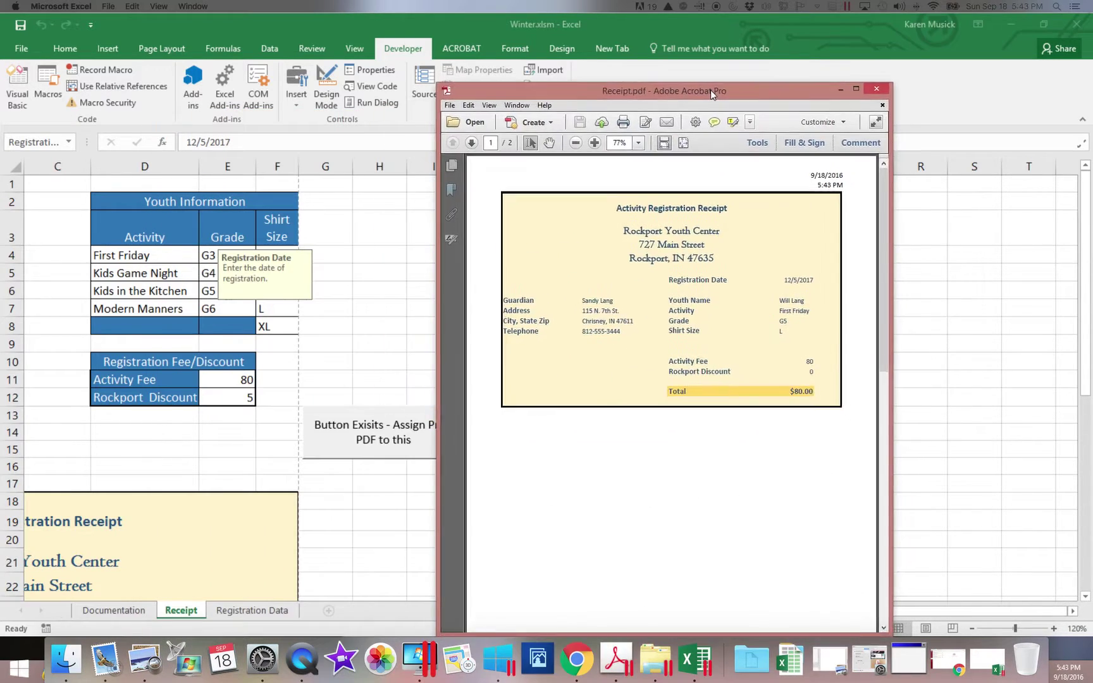
click(626, 59)
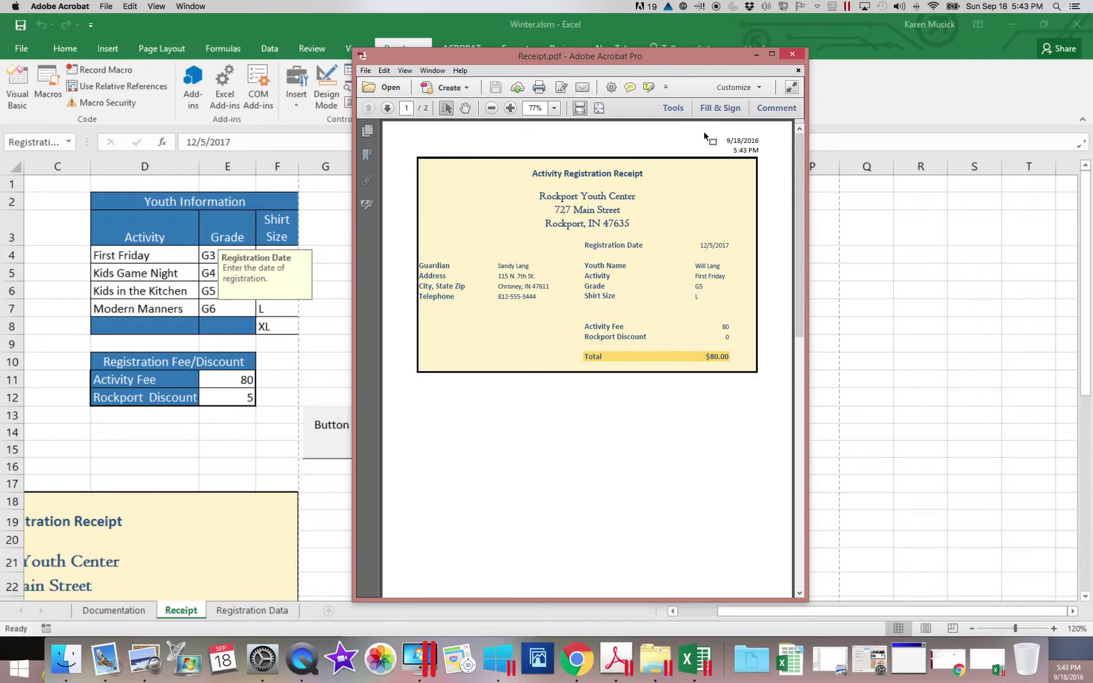
click(792, 54)
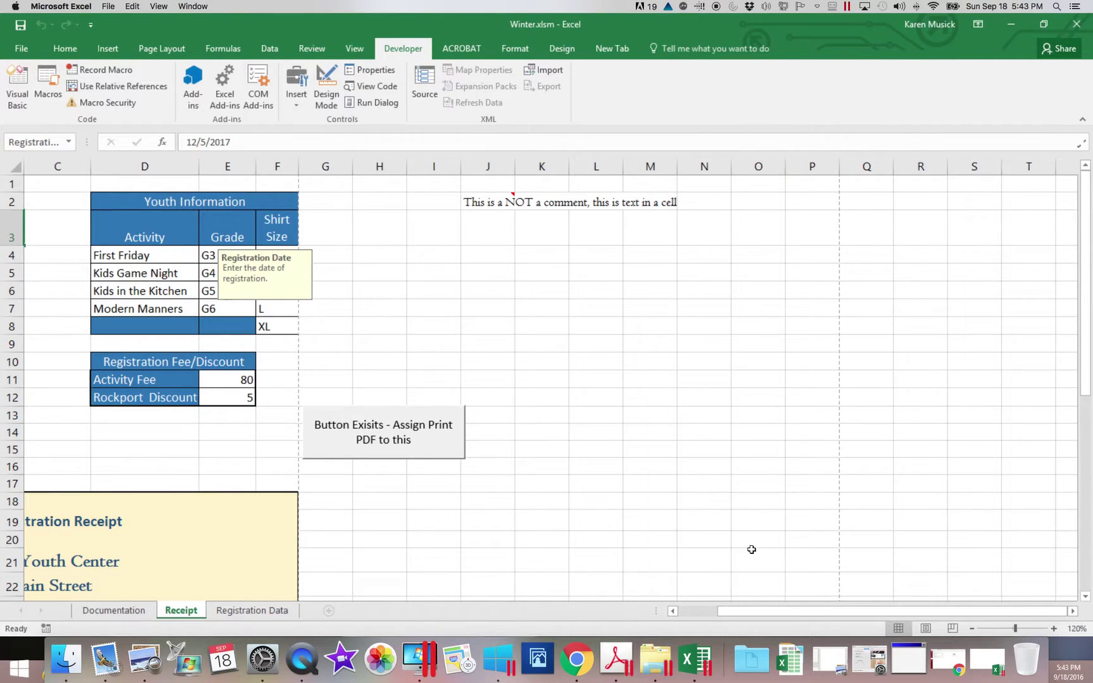
drag(763, 613, 686, 608)
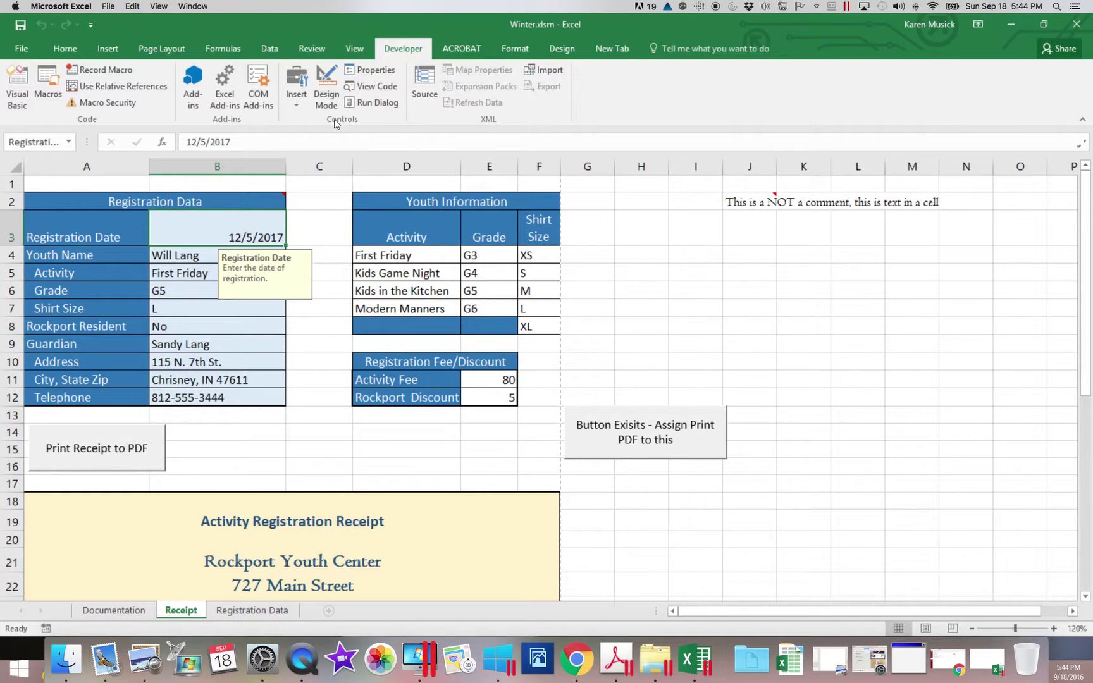
Draw a second form button across B14:B16 and assign it the TransferData macro.
click(295, 105)
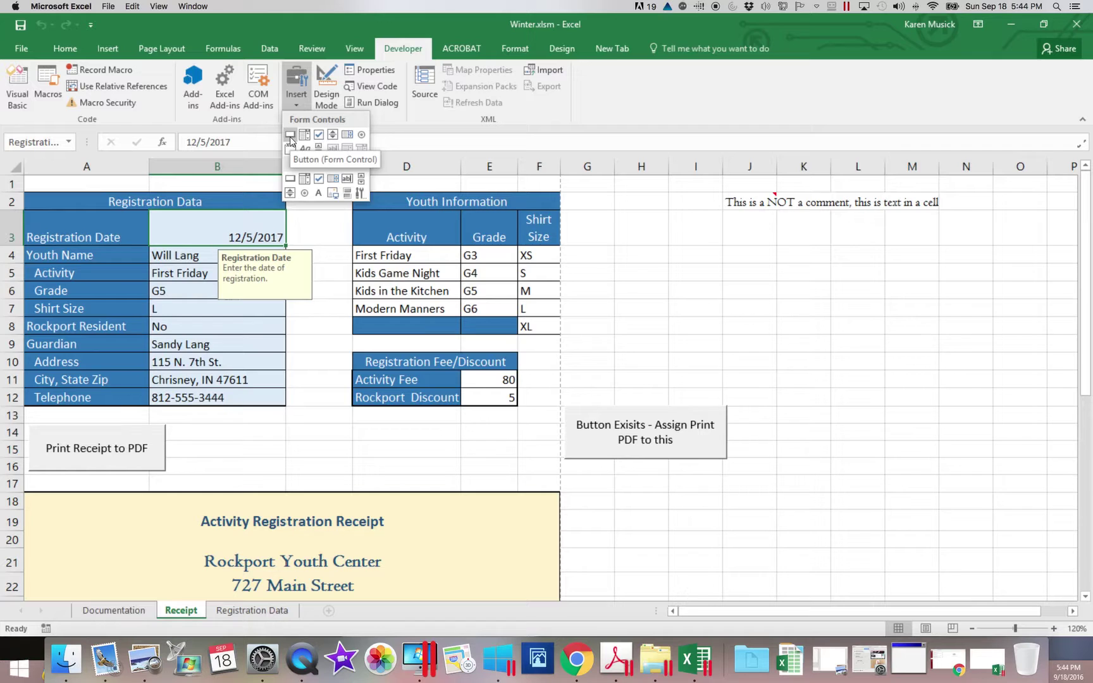
click(290, 137)
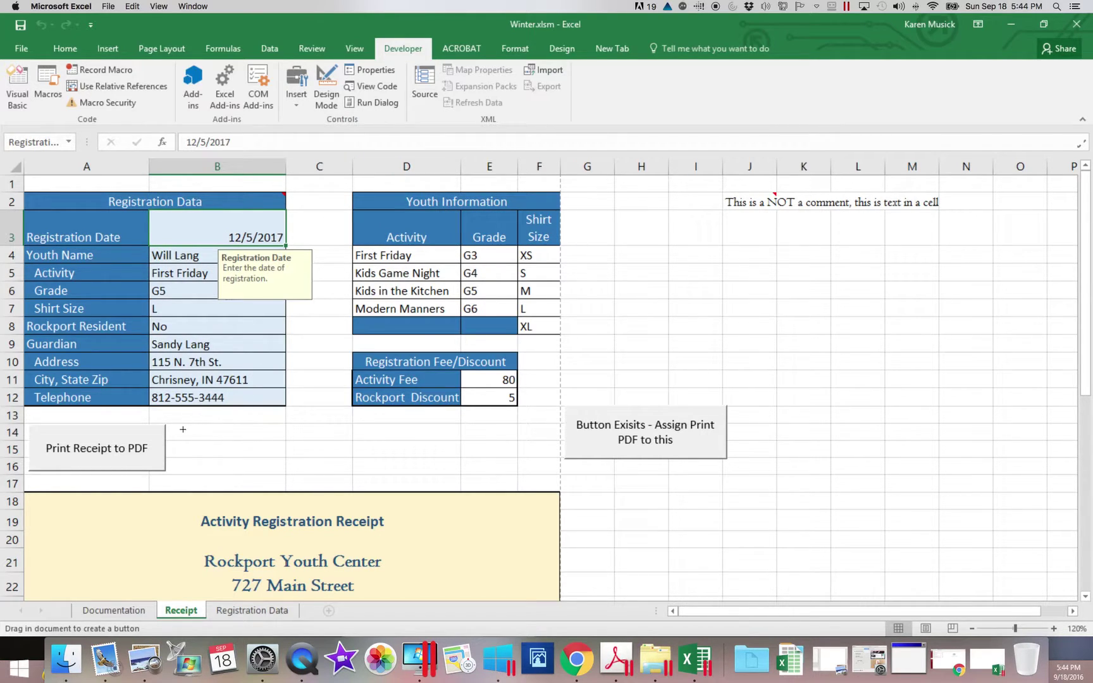
mouse_move(182, 427)
mouse_down()
mouse_move(185, 468)
mouse_move(340, 467)
mouse_up()
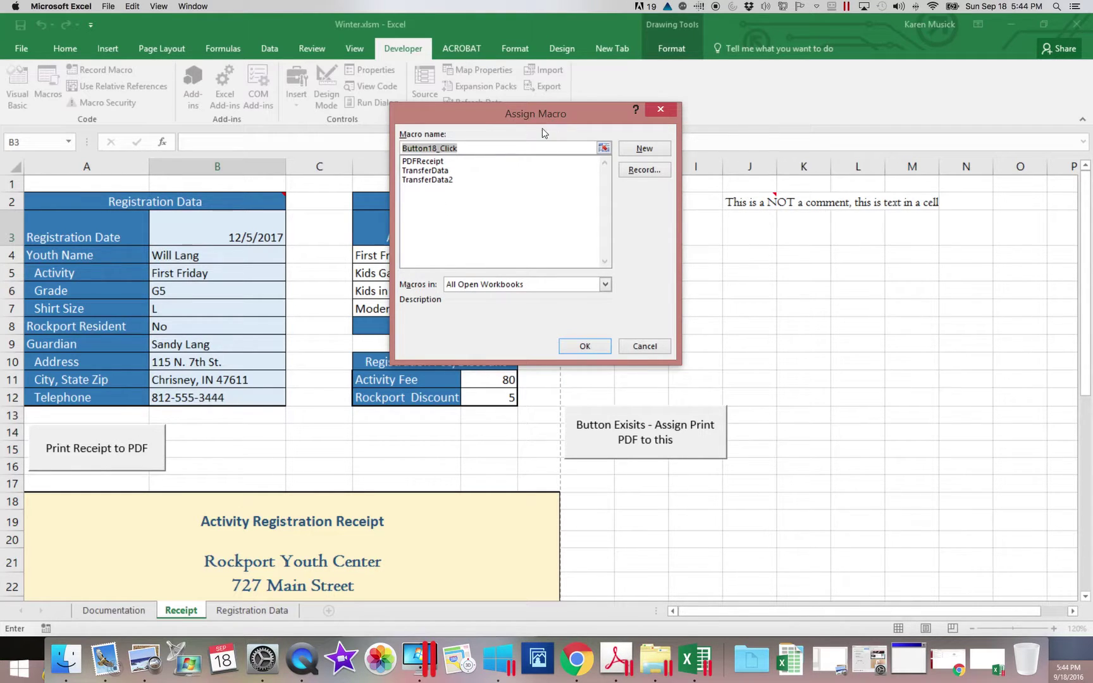
click(427, 171)
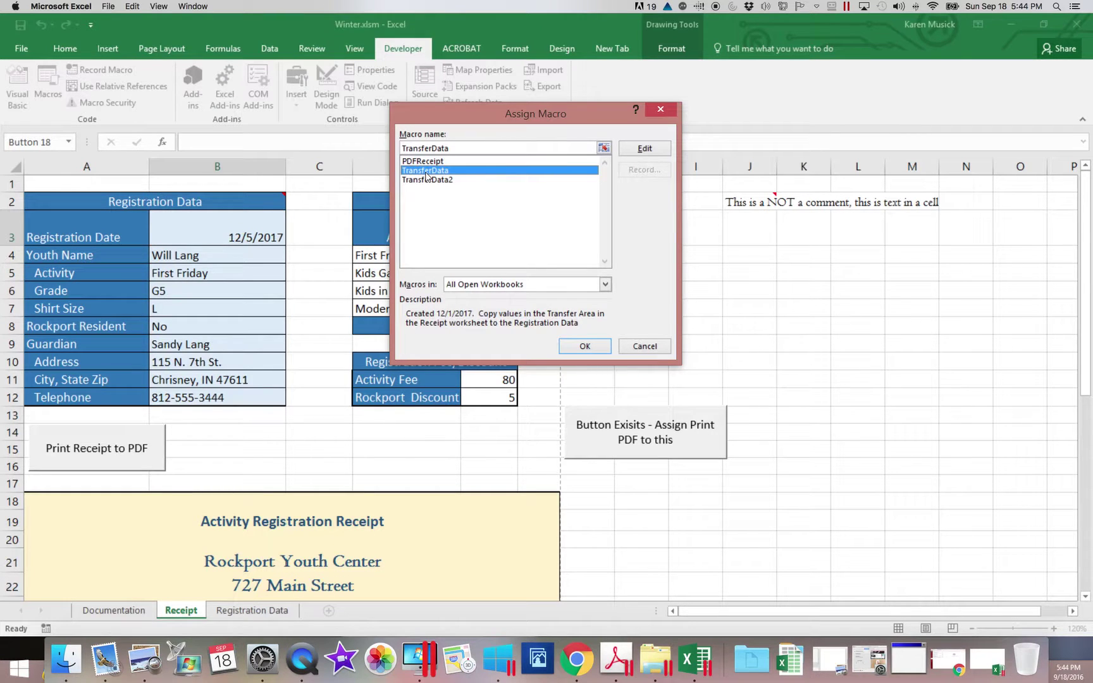
click(586, 346)
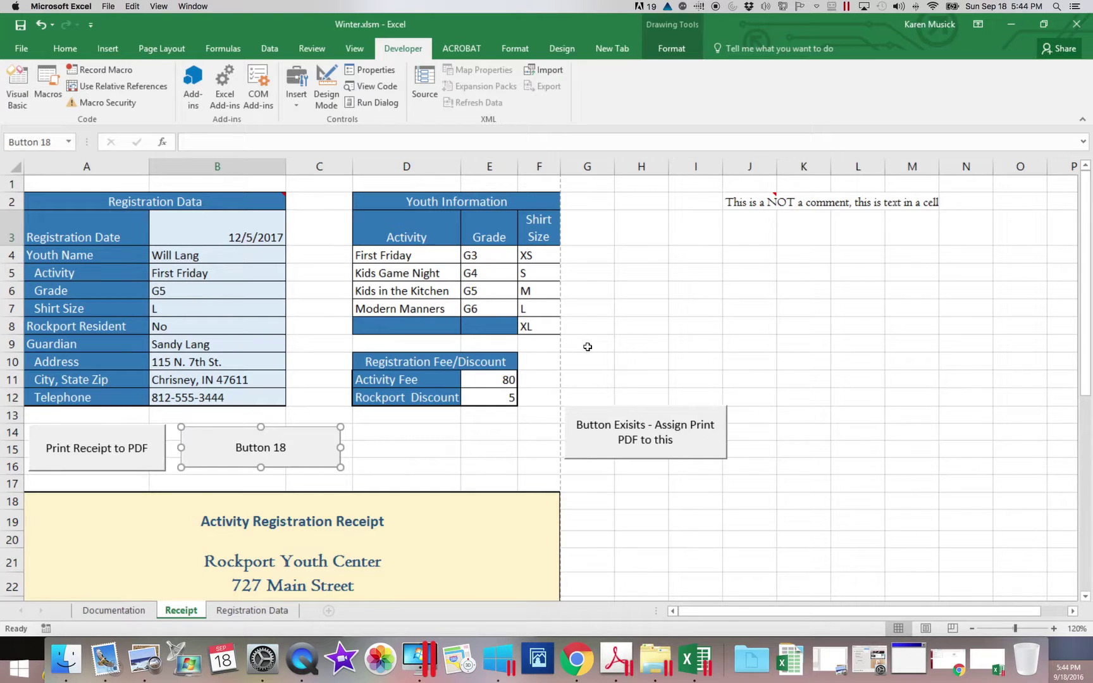
Caption Button 18 'Transfer Data to Bottom with Relative References', correcting the typo.
text(Transfer)
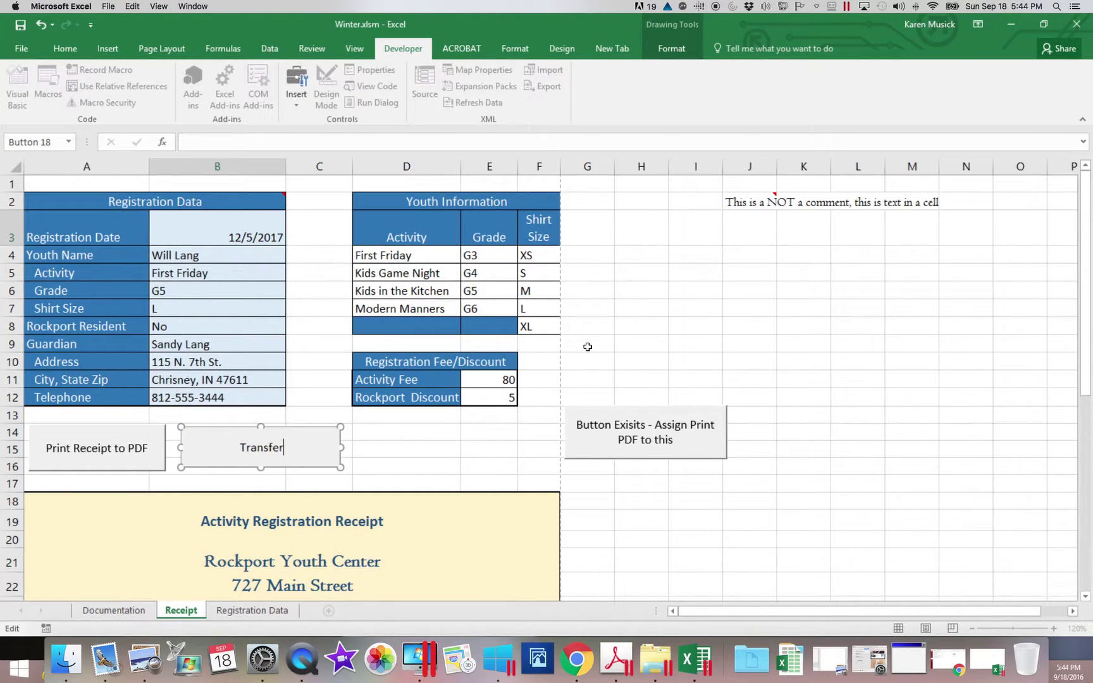
text( Data to Bottom )
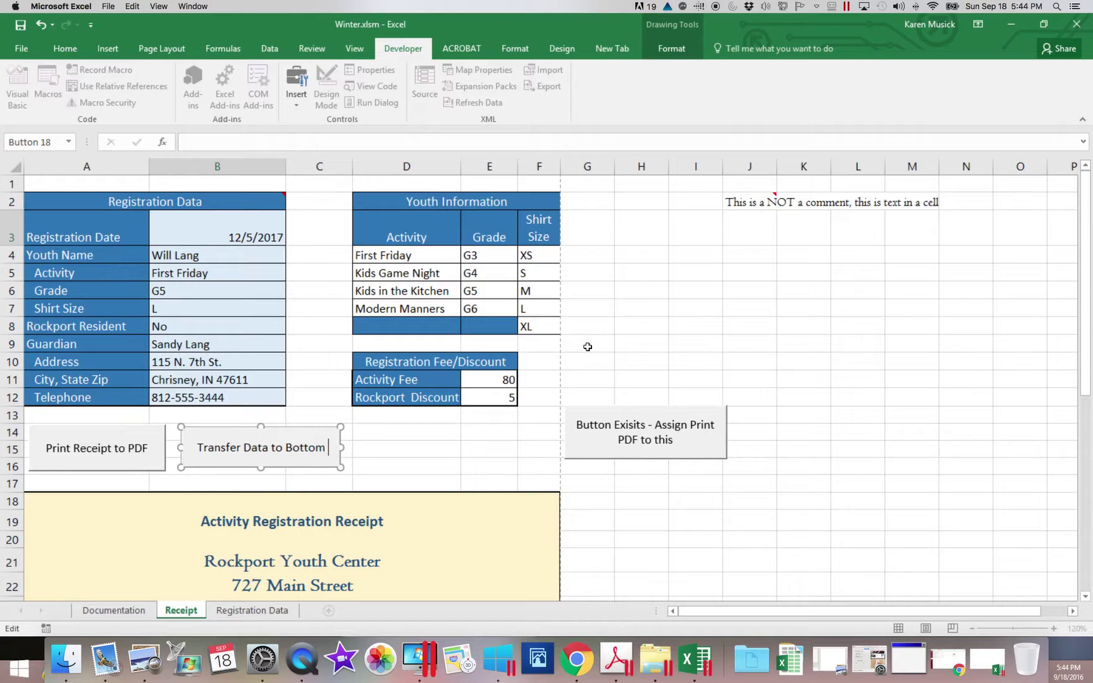
text(with REla)
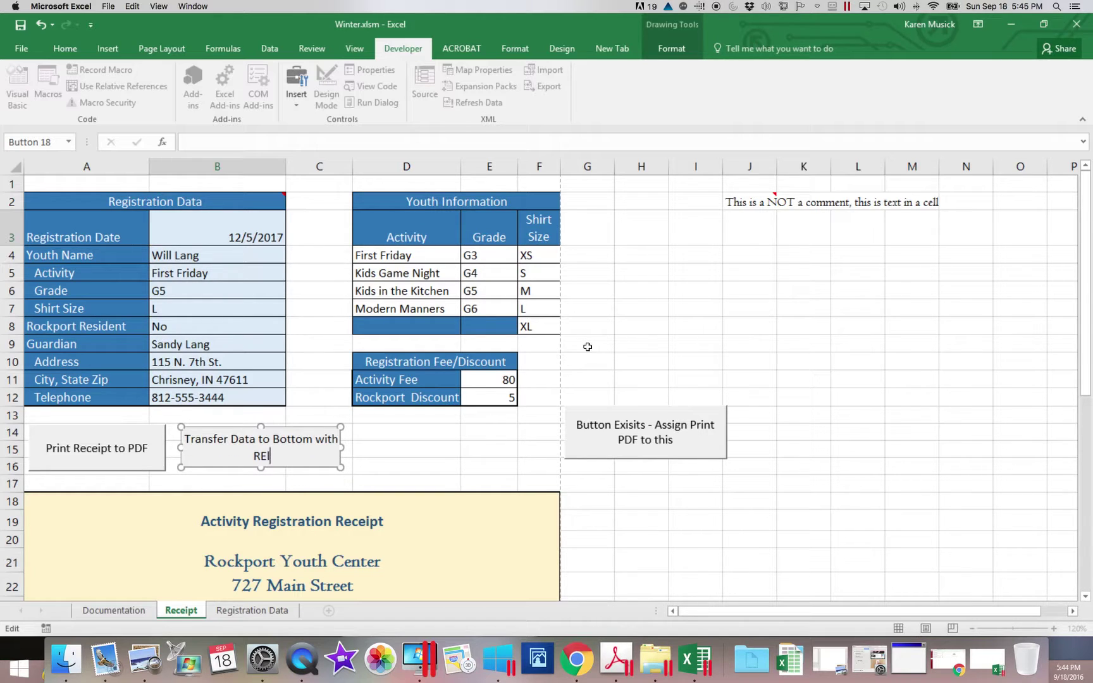
key(BackSpace)
key(BackSpace)
key(BackSpace)
text(elative References)
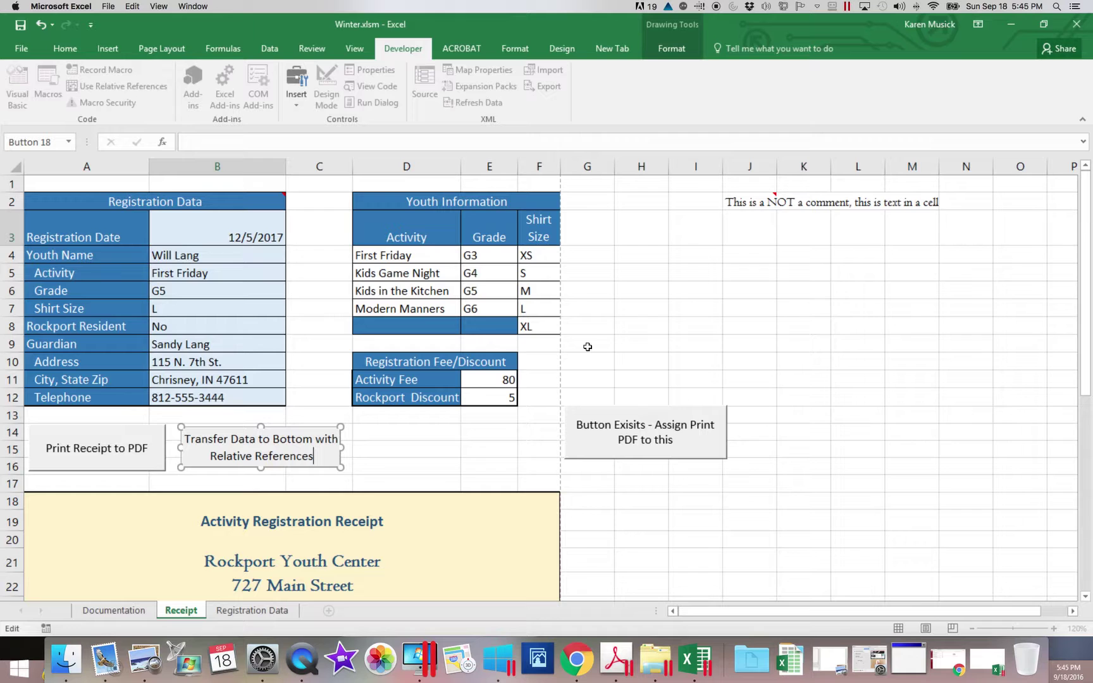
drag(666, 331, 670, 332)
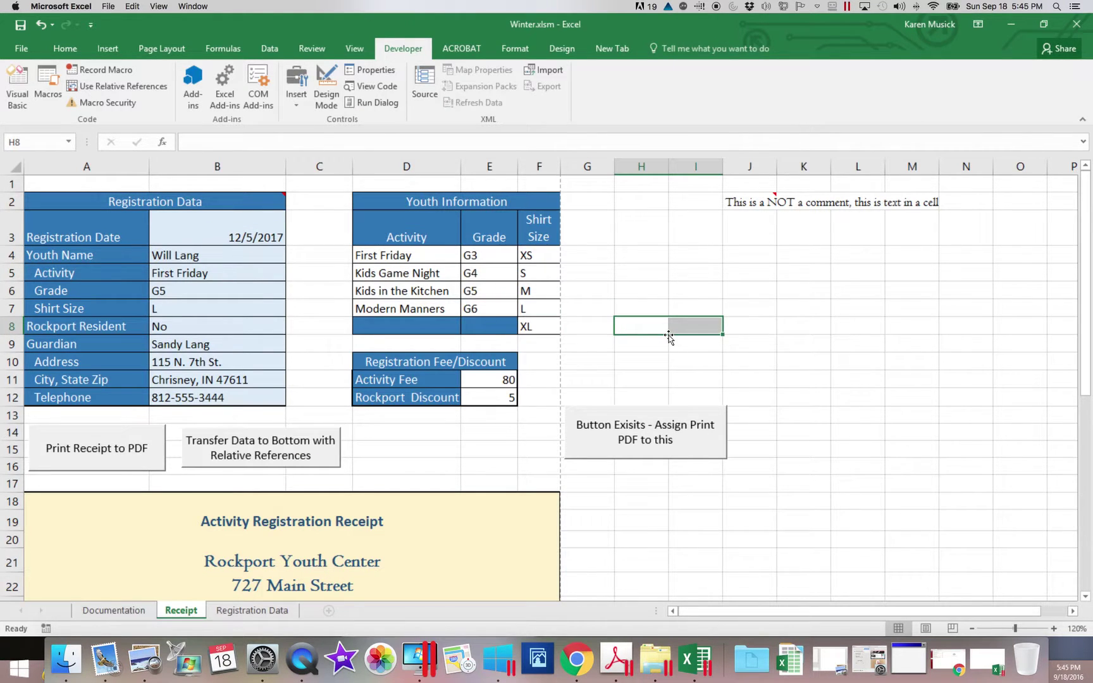
scroll(669, 337, right, 5)
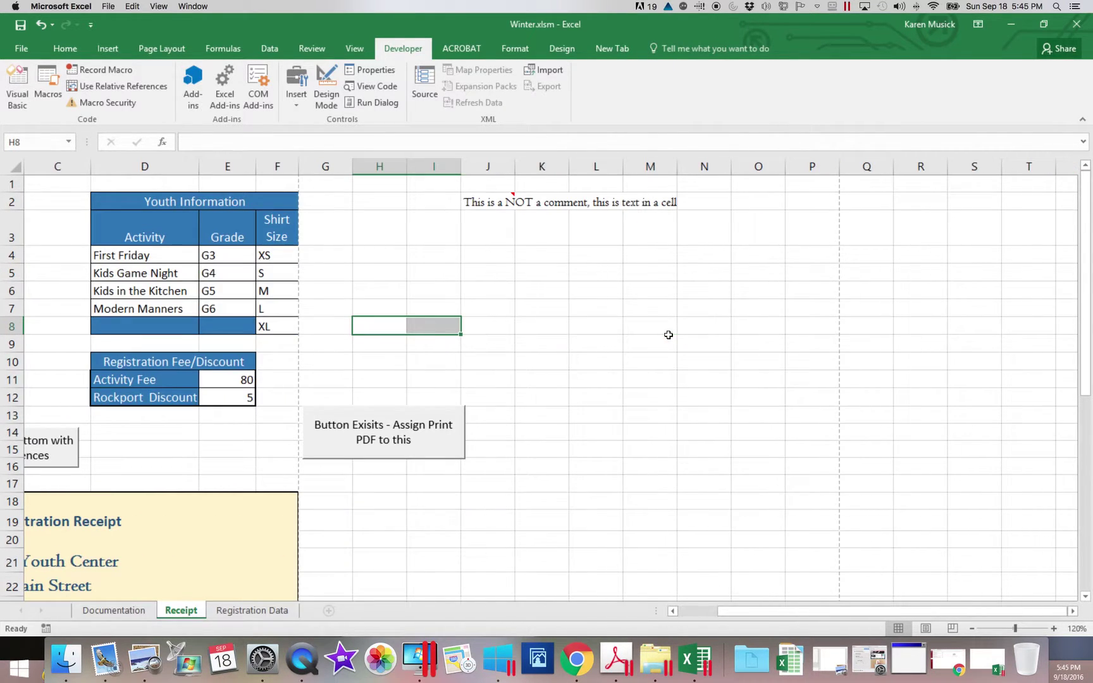
drag(731, 616, 638, 609)
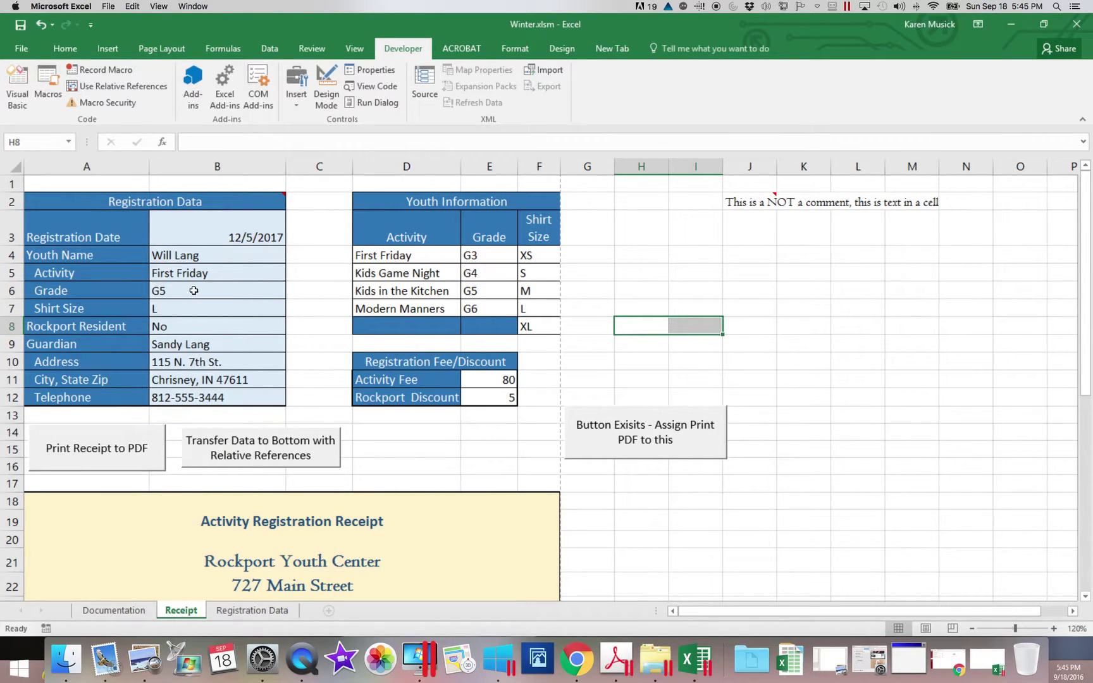
Enter the new youth's full name in B4.
click(192, 255)
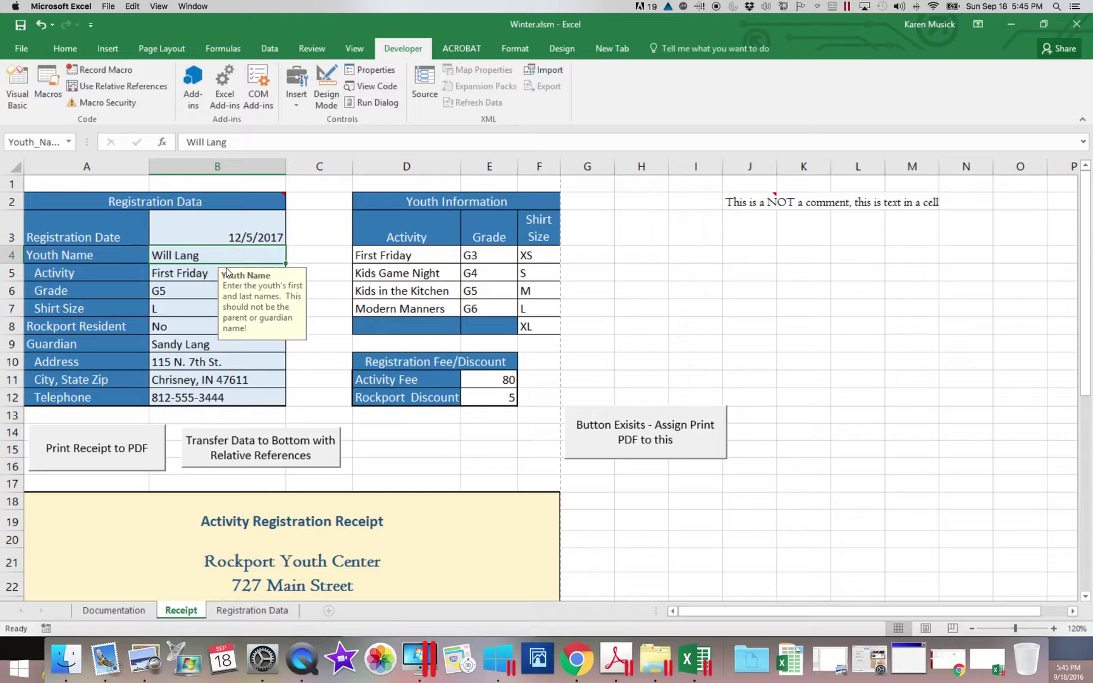
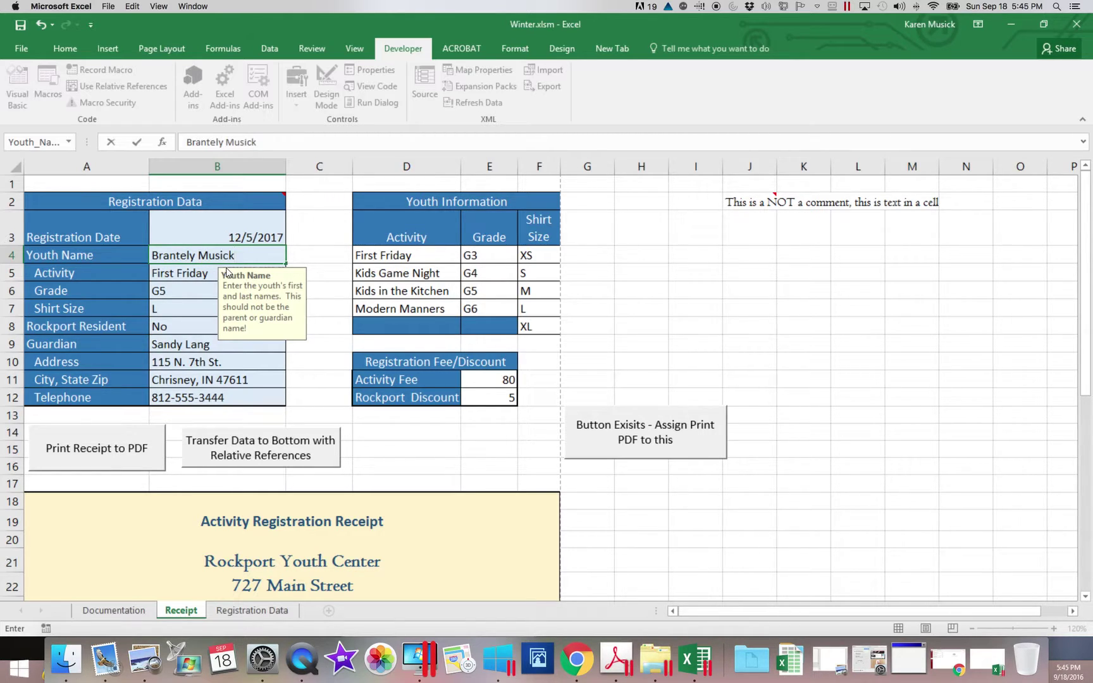
click(201, 274)
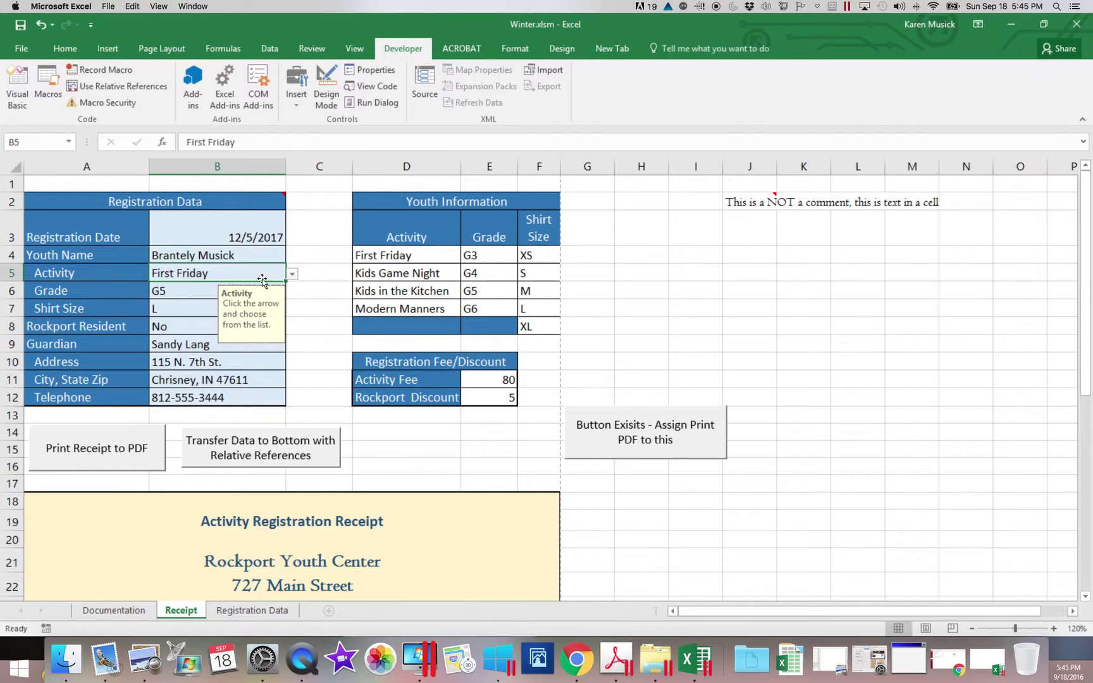
Choose Kids in the Kitchen, grade G4, shirt size XS, and enter the guardian's name in B9.
click(291, 275)
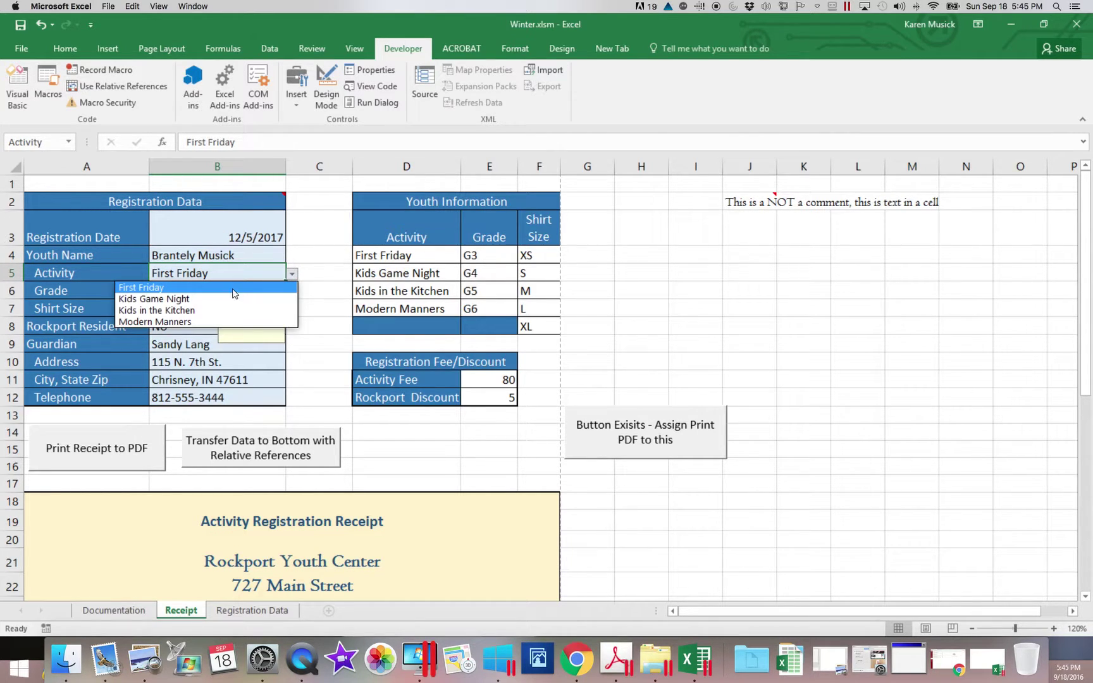
click(208, 310)
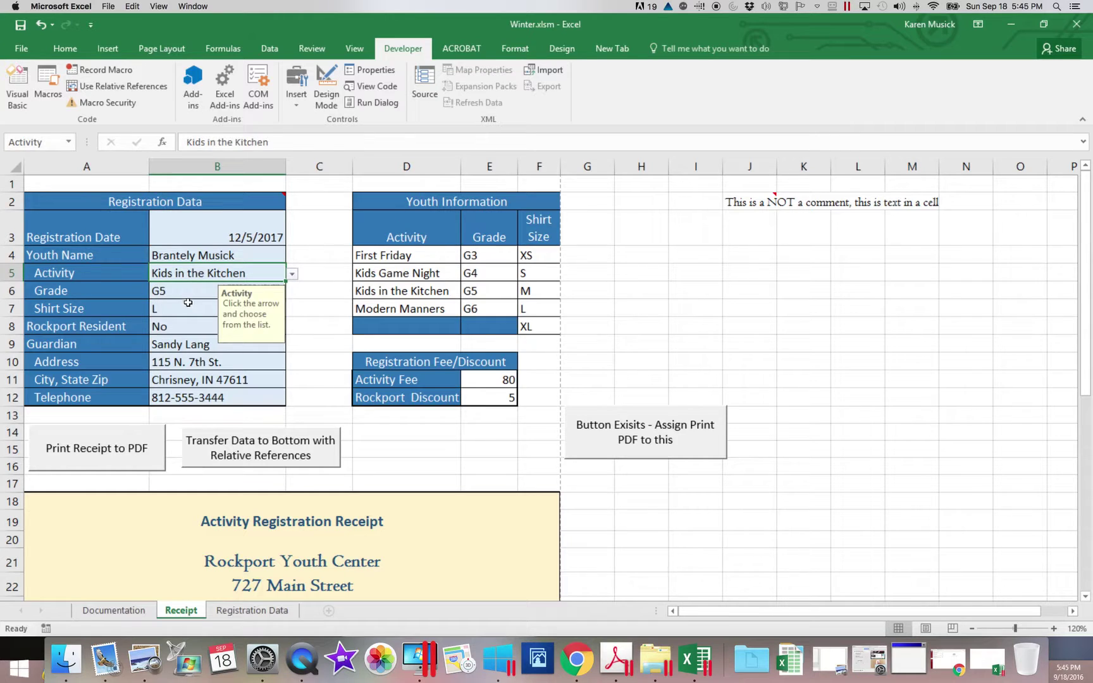
click(190, 292)
click(292, 293)
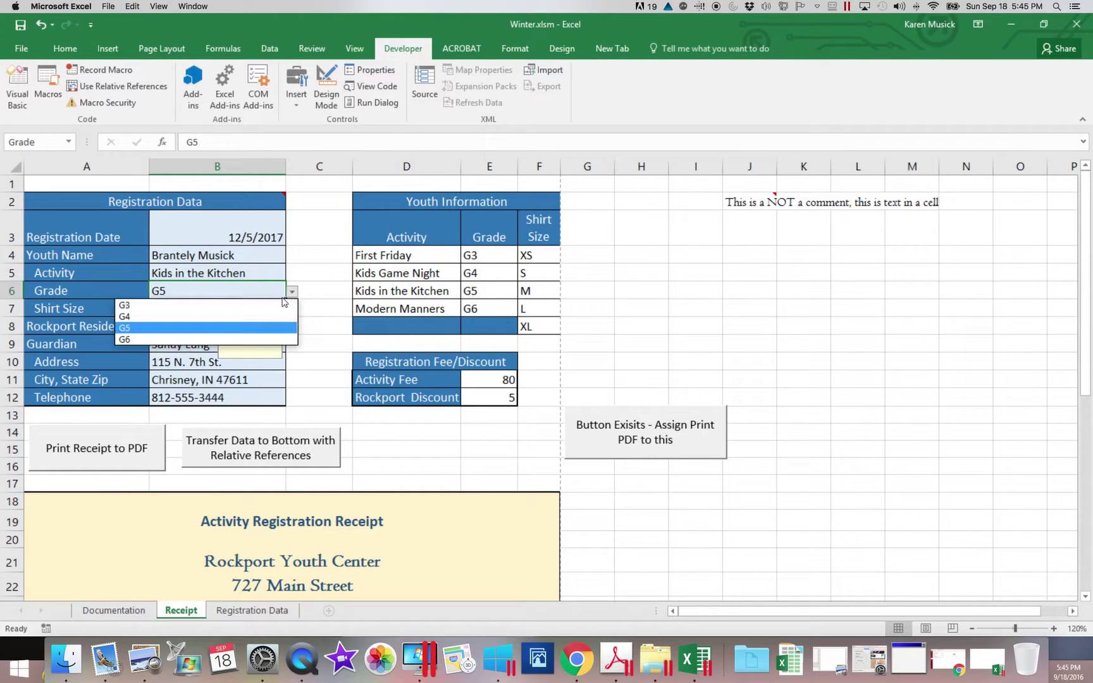
click(218, 314)
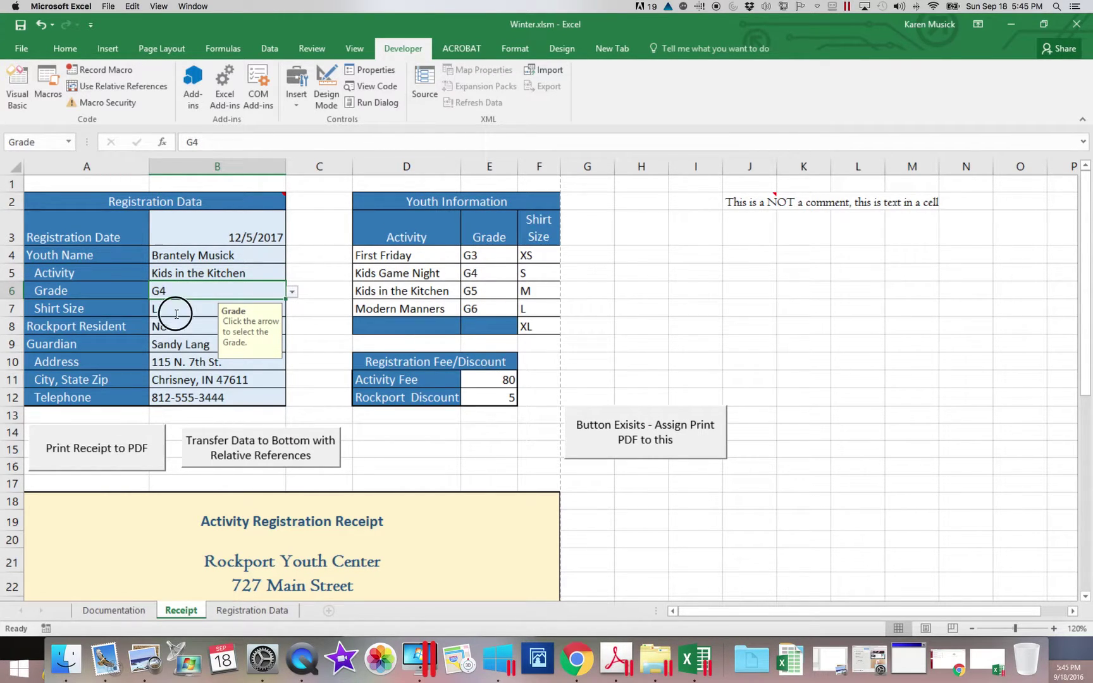
click(176, 310)
click(292, 310)
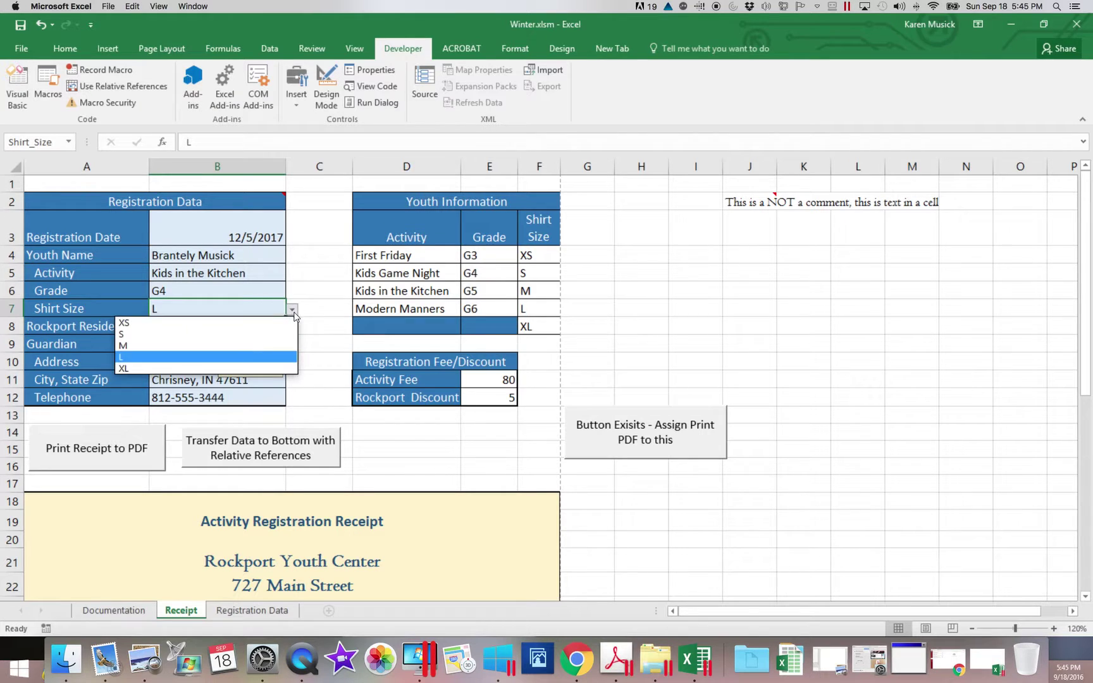
click(249, 324)
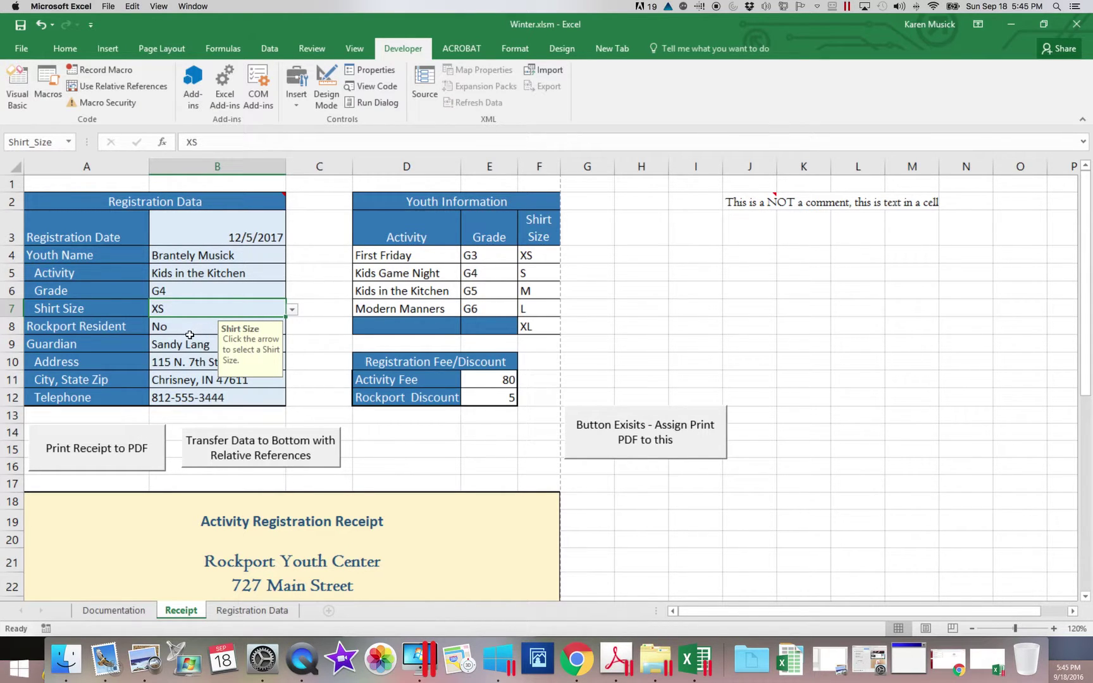
click(197, 345)
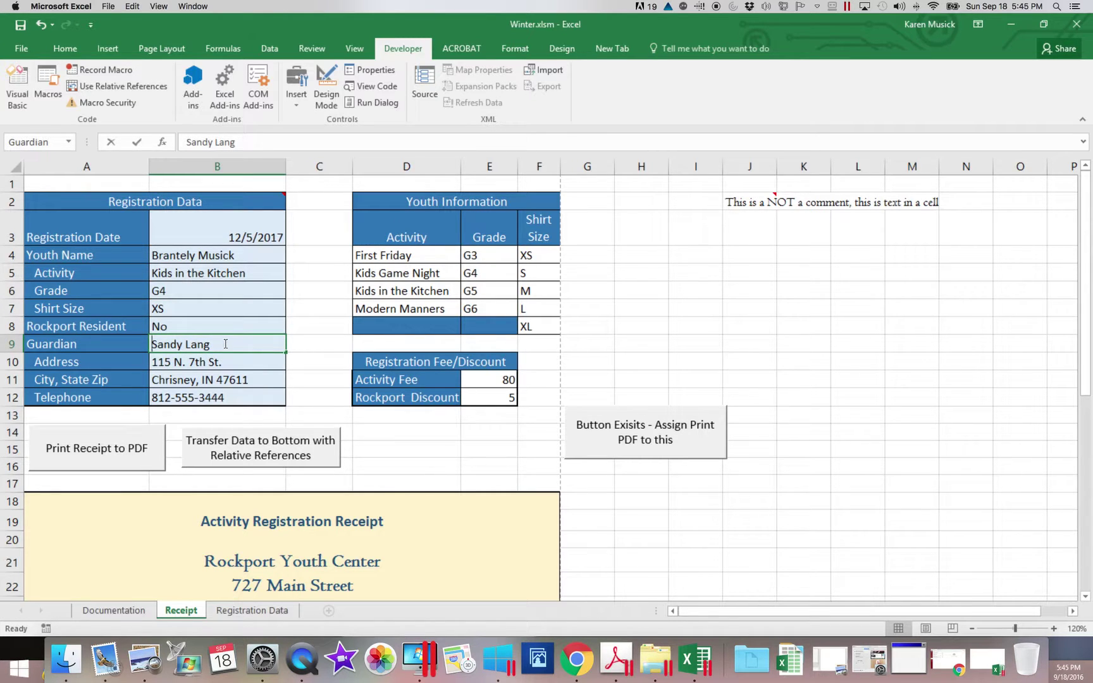
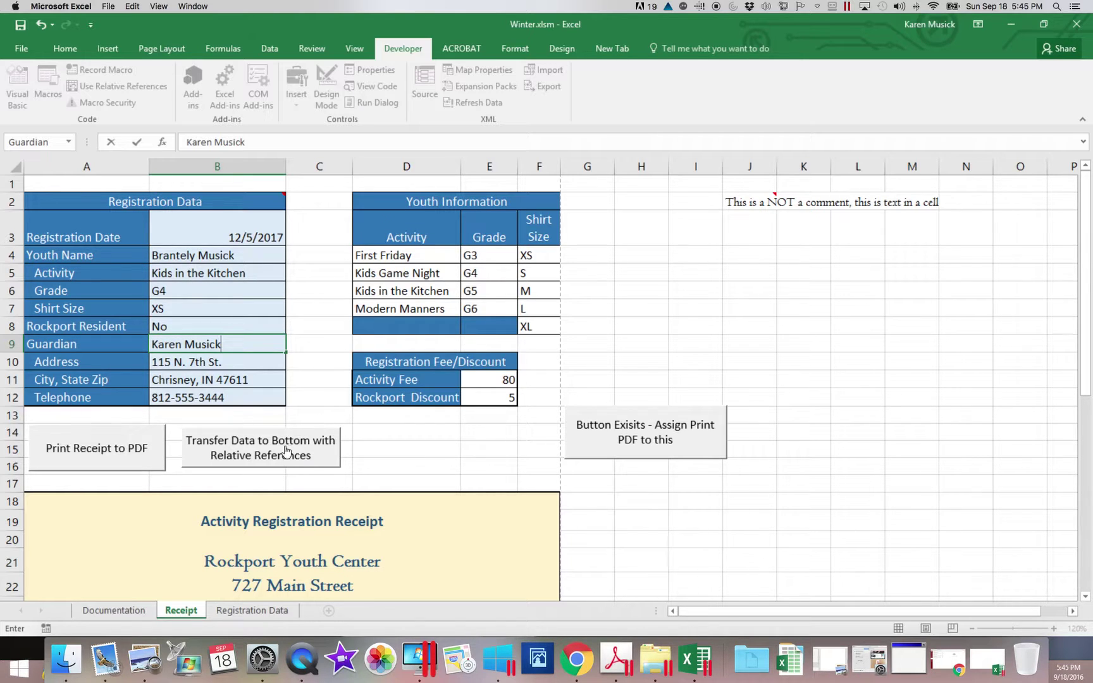
Transfer the registration to the bottom of Registration Data and verify the new row 11.
click(253, 451)
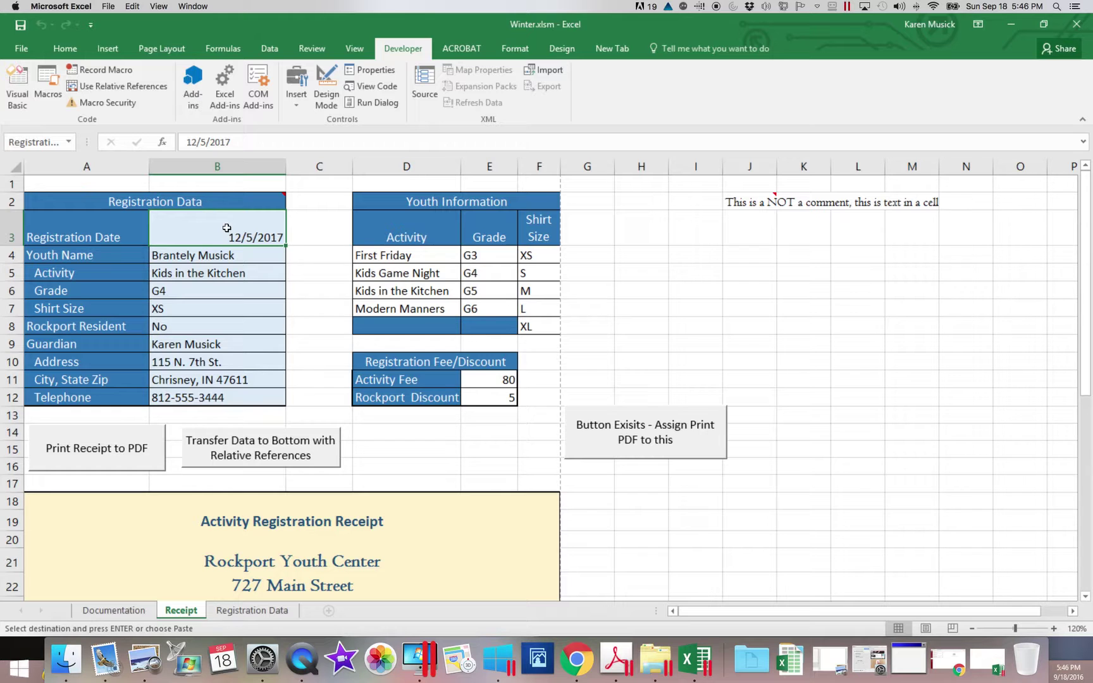
click(270, 610)
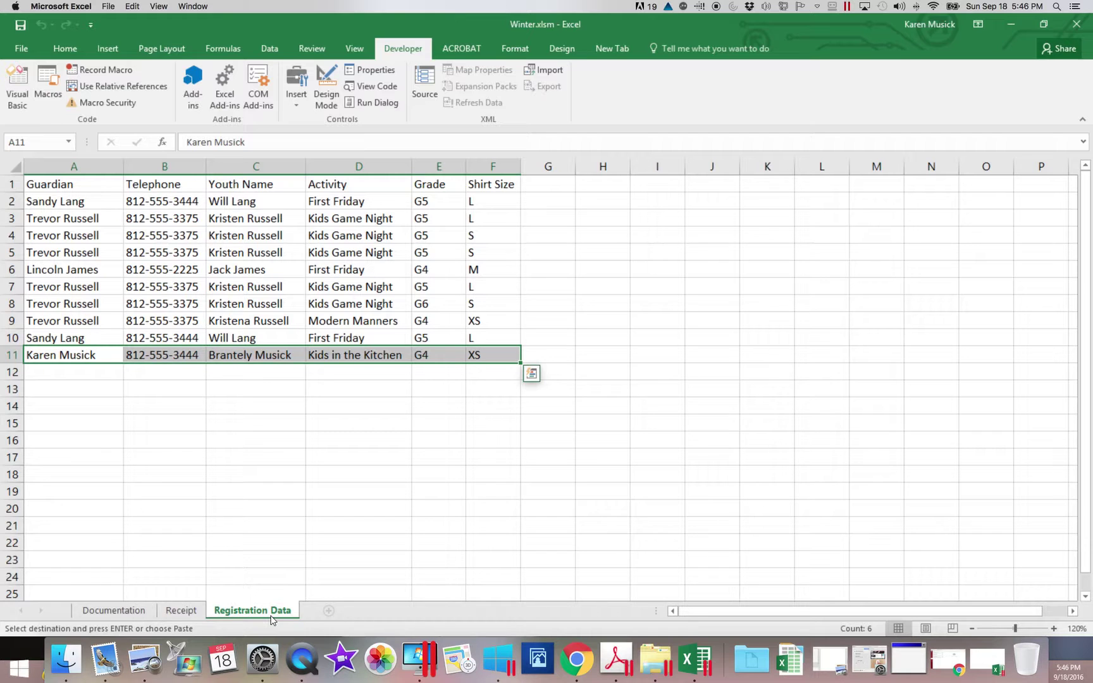
click(180, 611)
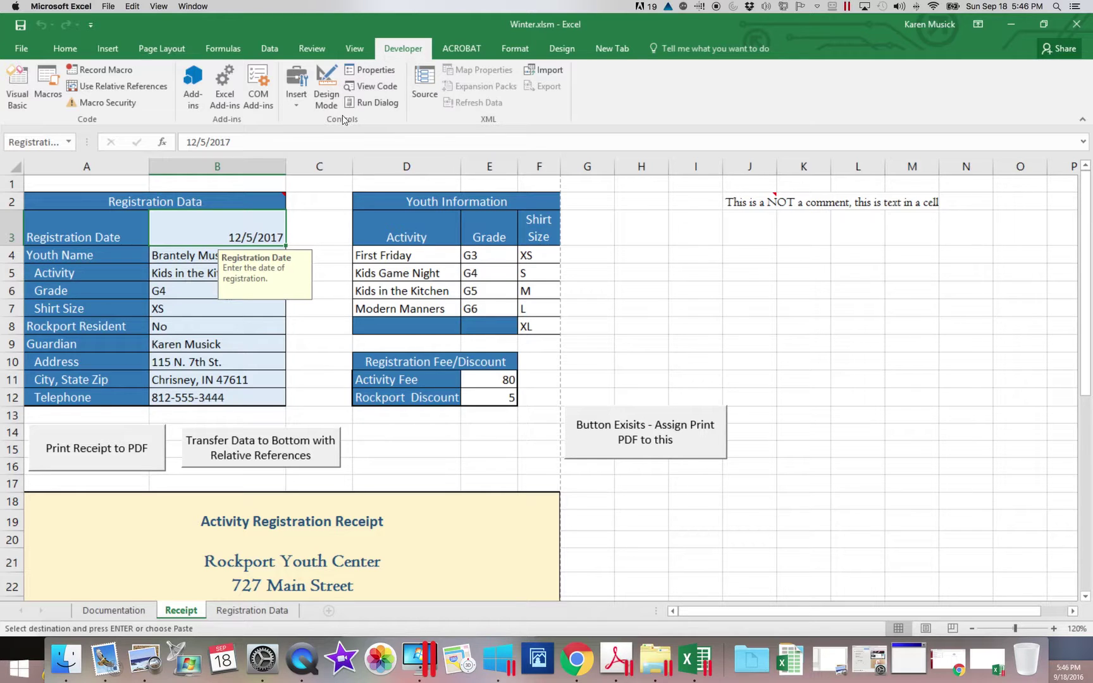
Add a third button in rows 14–16 running TransferData2, captioned 'Transfer Data to Top without Relative References'.
click(295, 109)
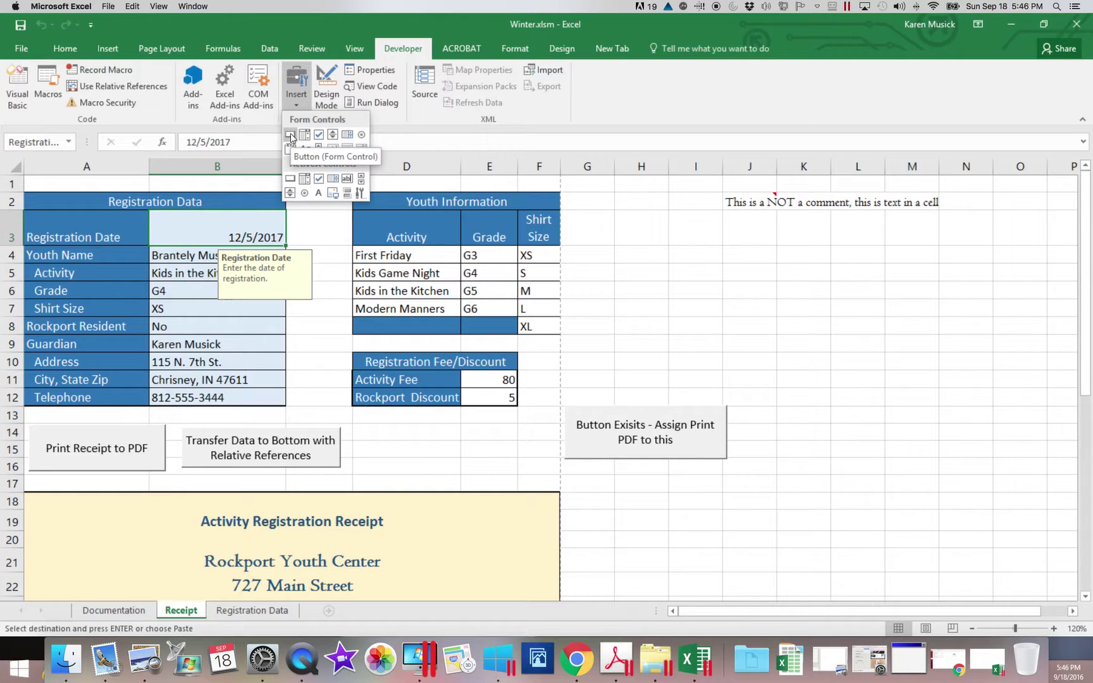
click(290, 133)
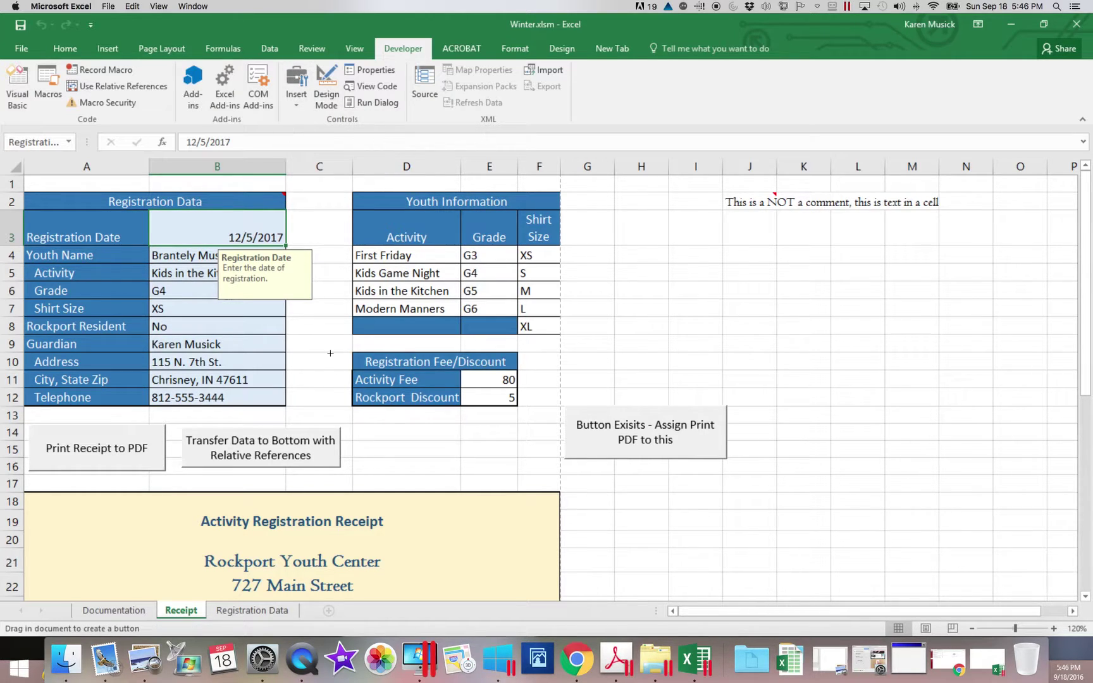
drag(366, 427, 532, 472)
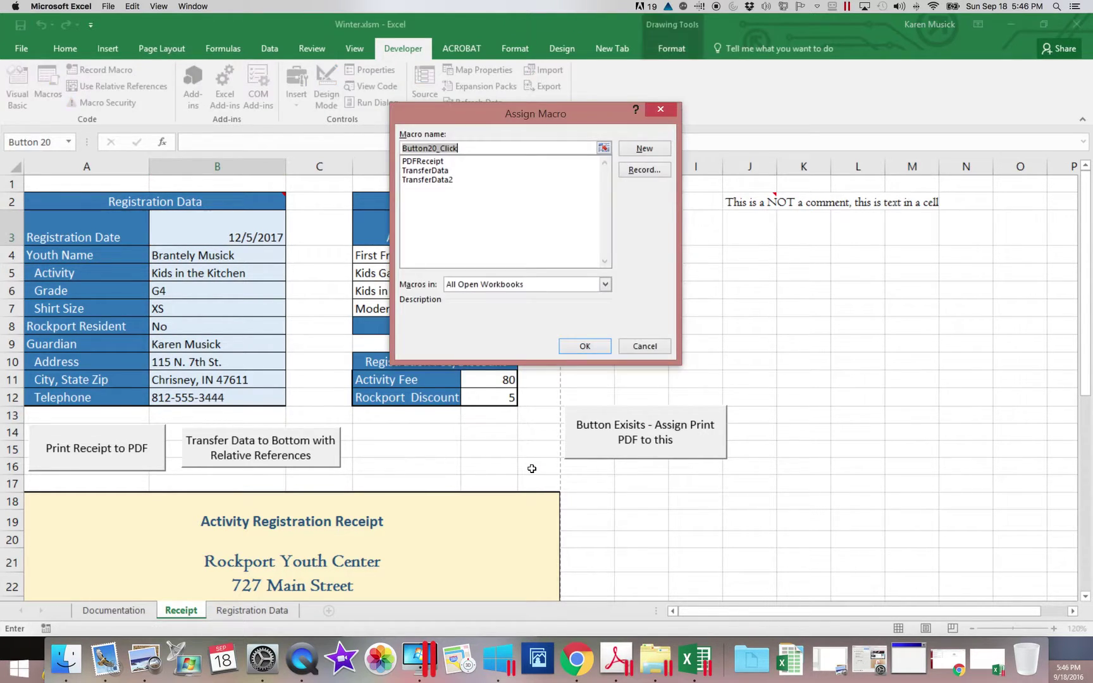
click(446, 181)
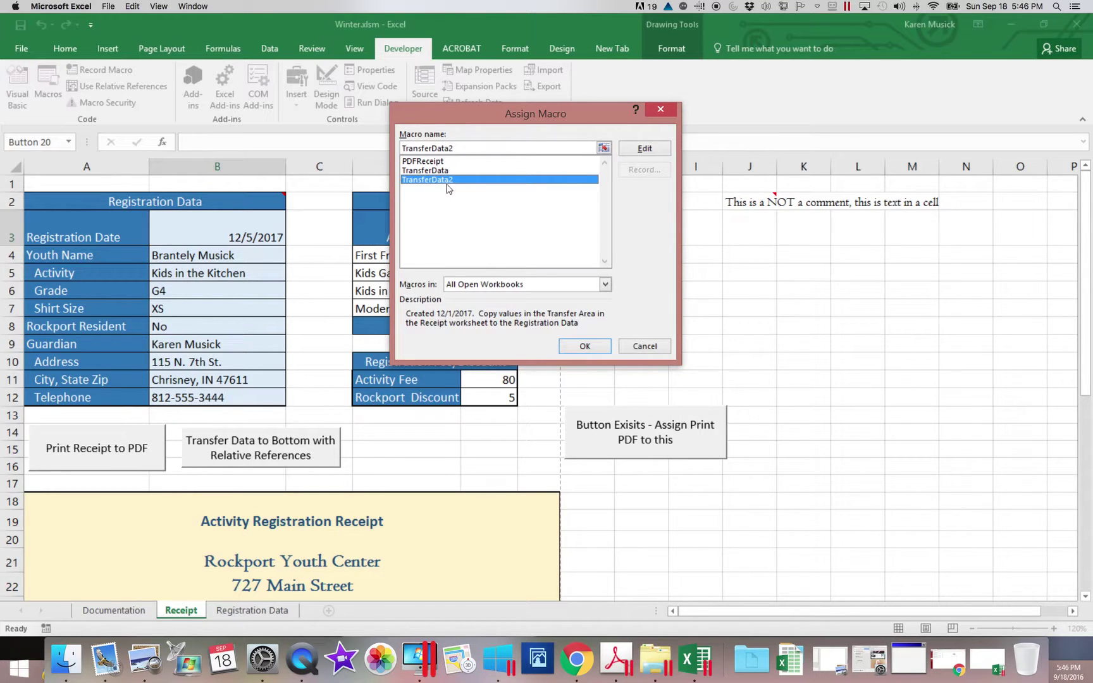
click(587, 346)
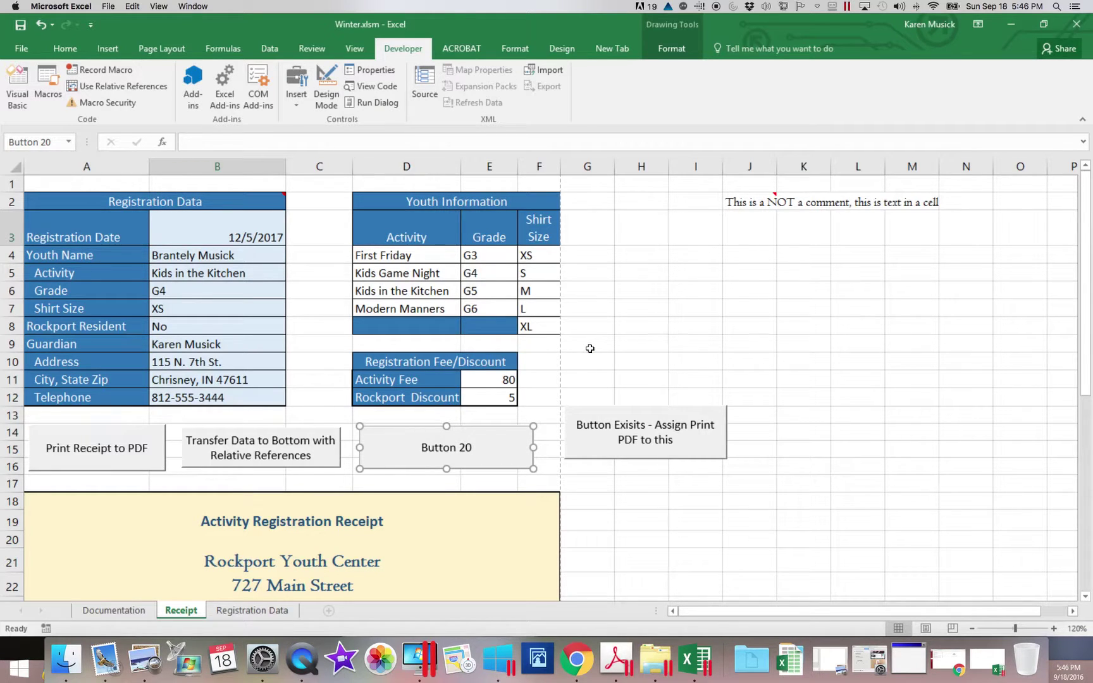
text(Transfer Data to )
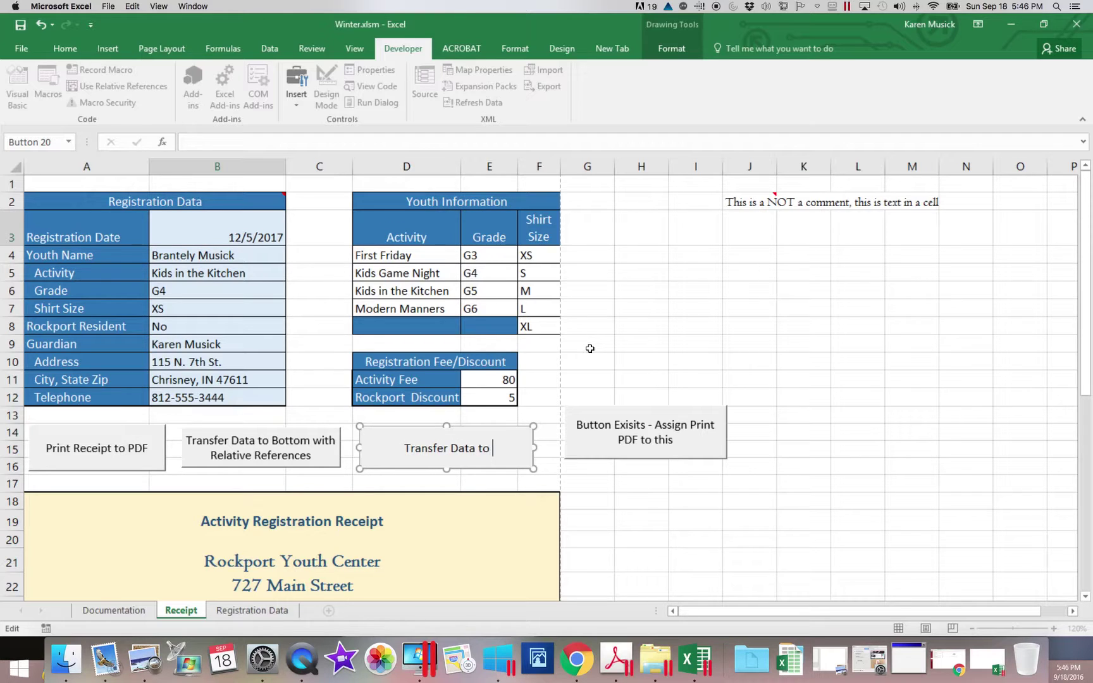
text(Top wi)
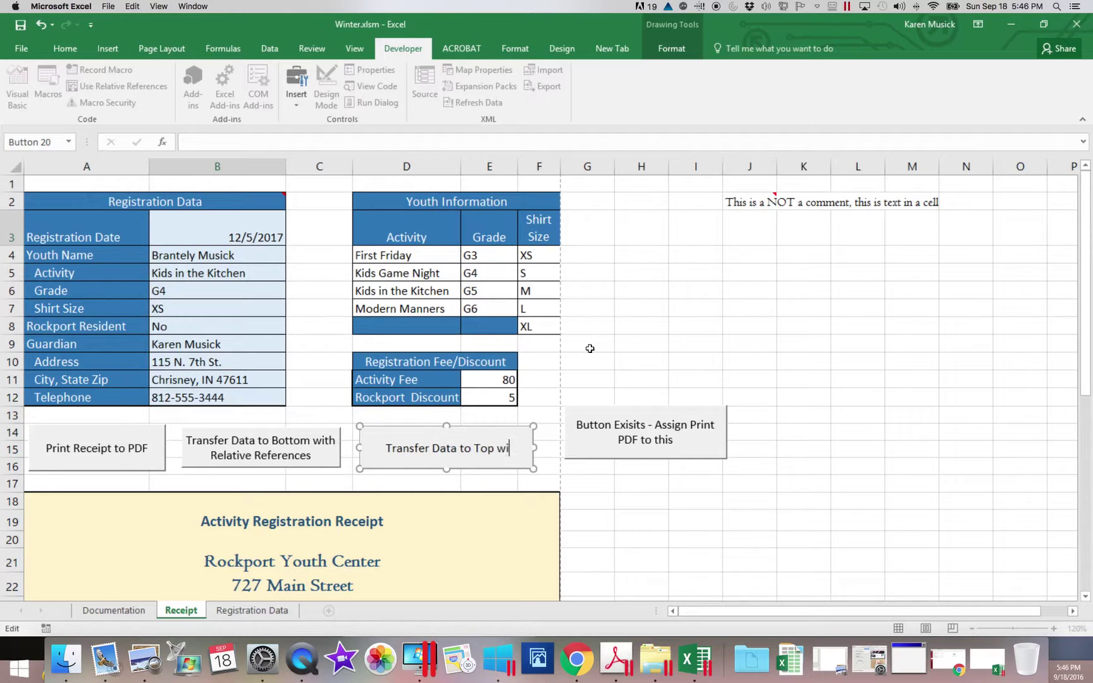
text(thout Relative)
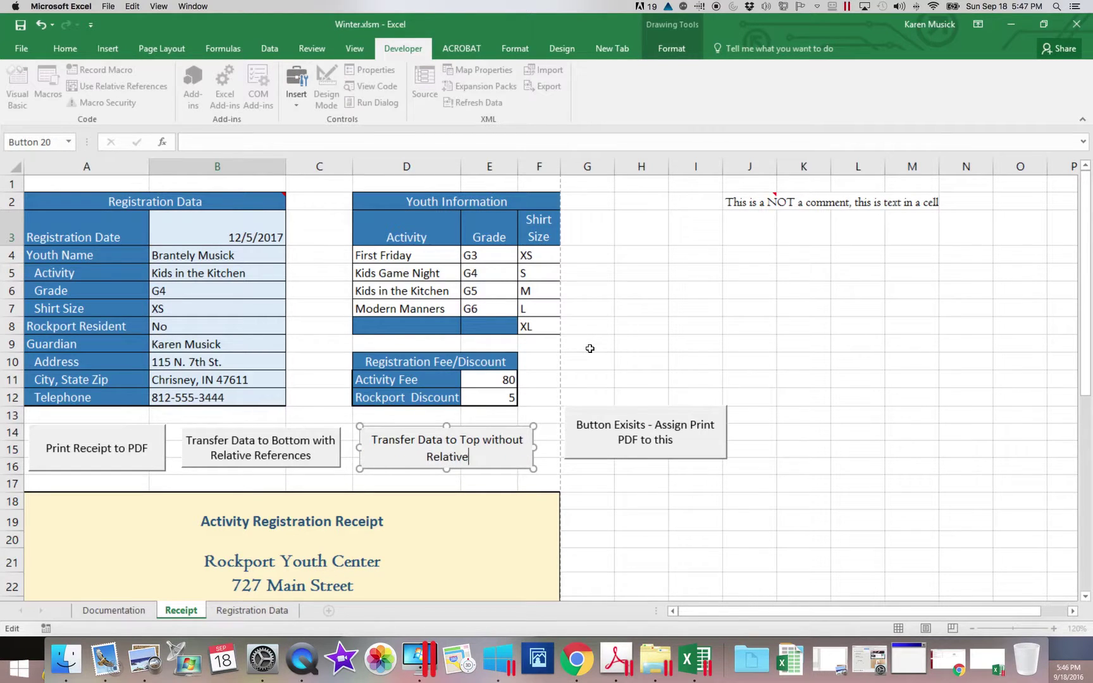
text( References)
click(696, 278)
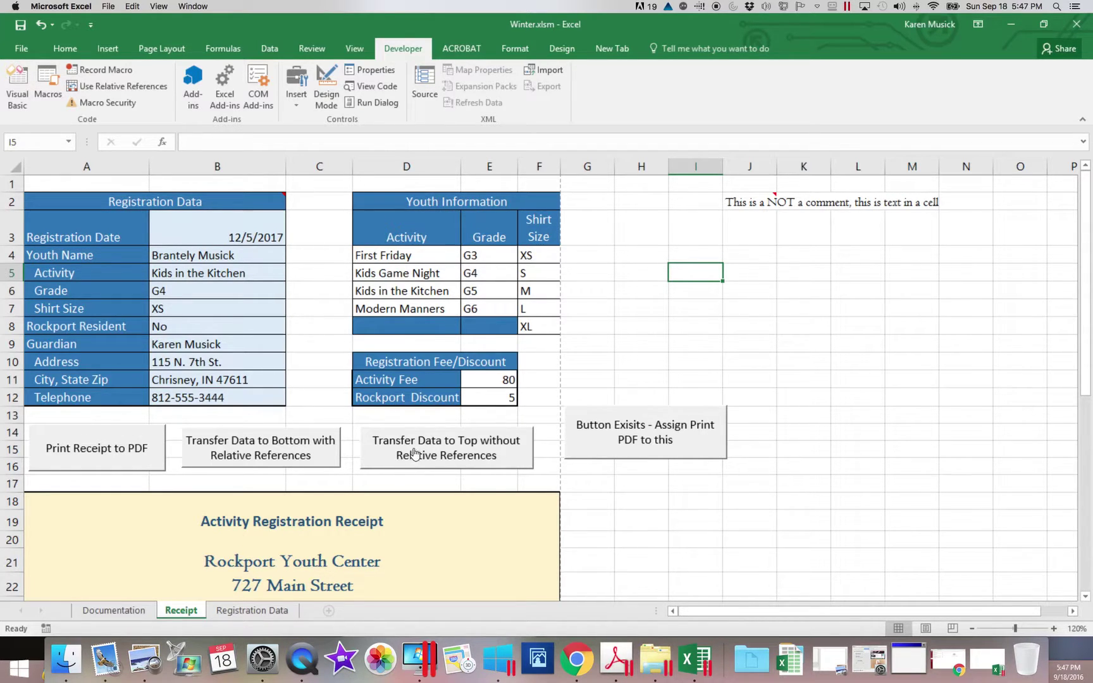
Change the receipt's shirt size to S and grade to G6.
click(210, 316)
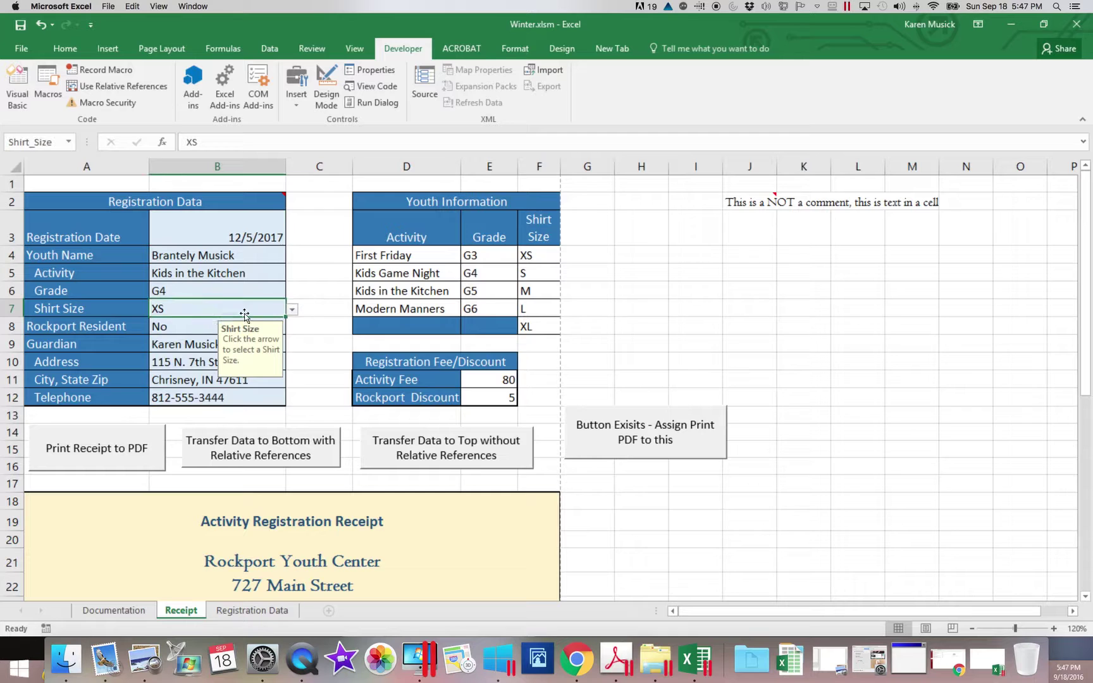
click(291, 309)
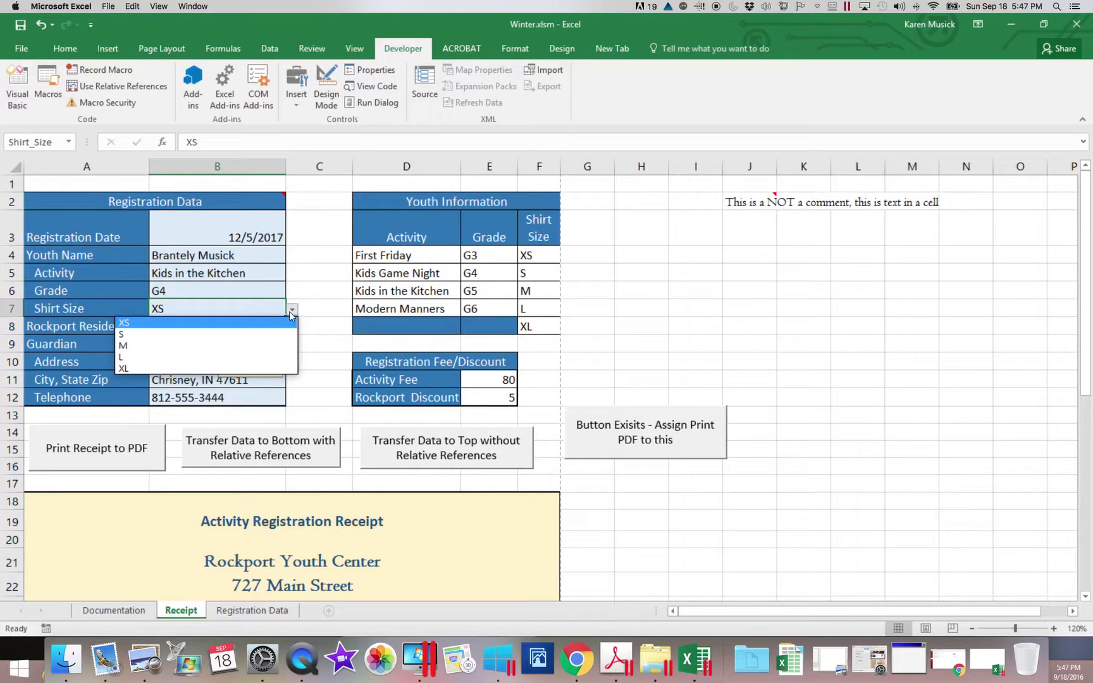
click(255, 338)
click(238, 294)
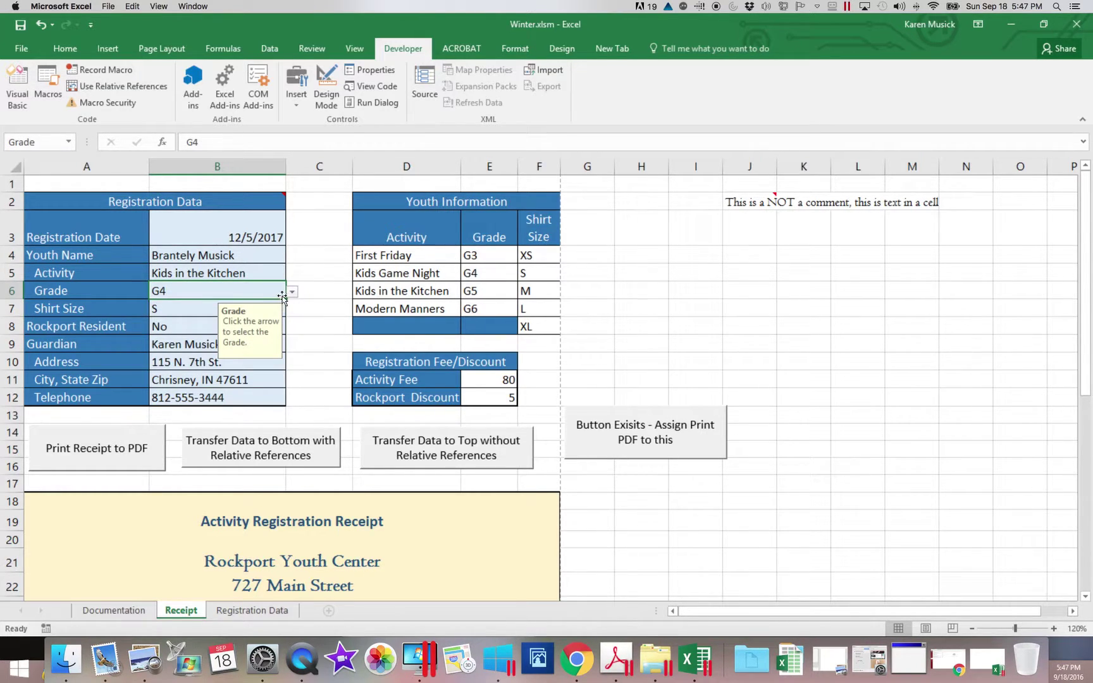
click(292, 291)
click(244, 339)
Transfer the registration to the top of Registration Data and check the new row 2.
click(445, 453)
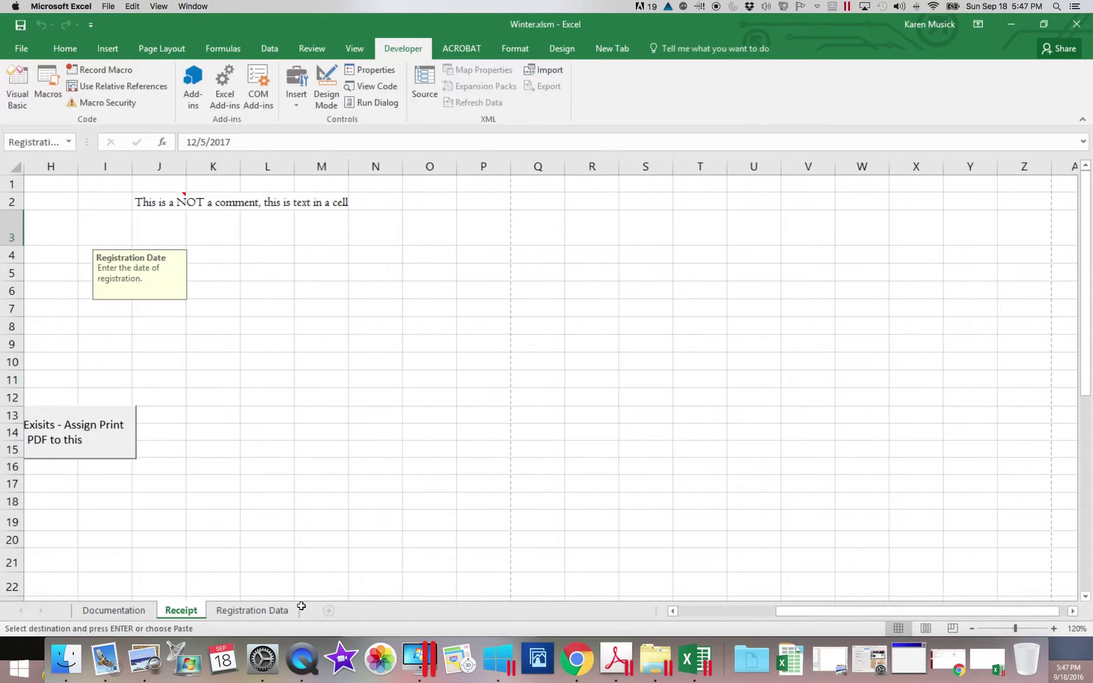
click(264, 609)
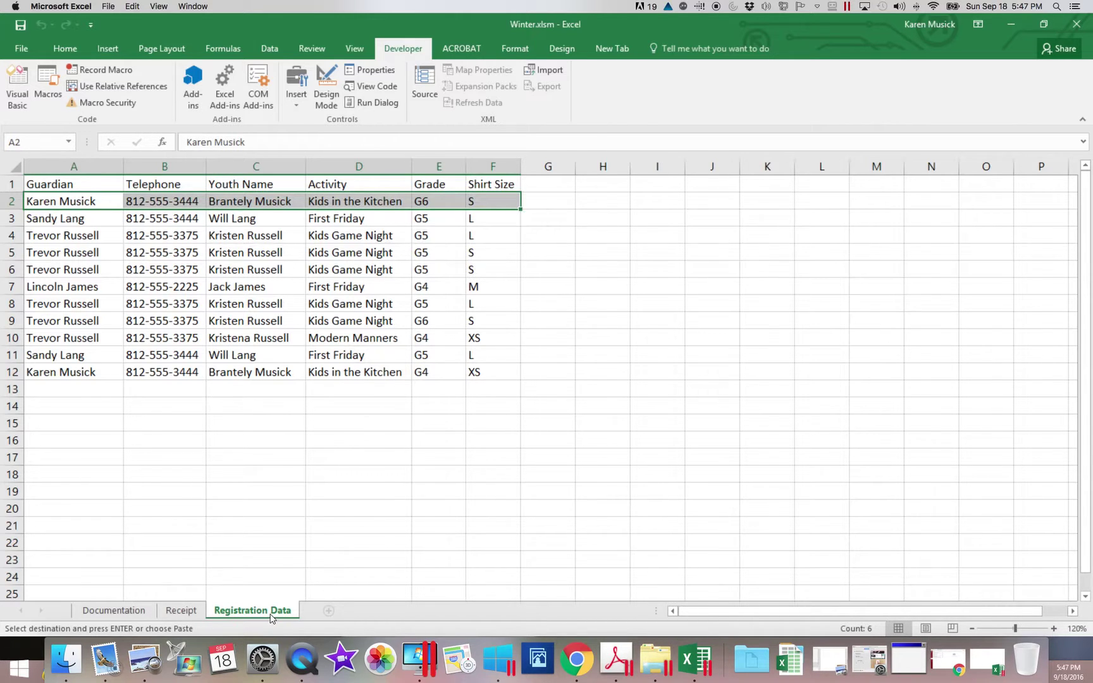
scroll(253, 569, right, 3)
click(182, 611)
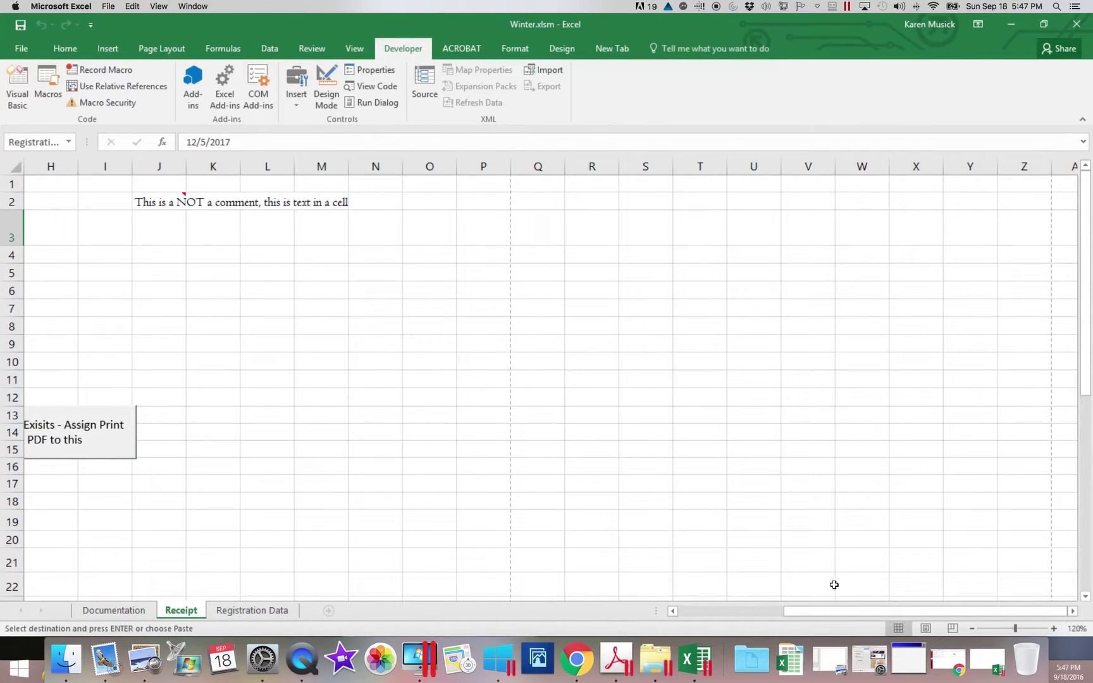
drag(837, 609, 700, 617)
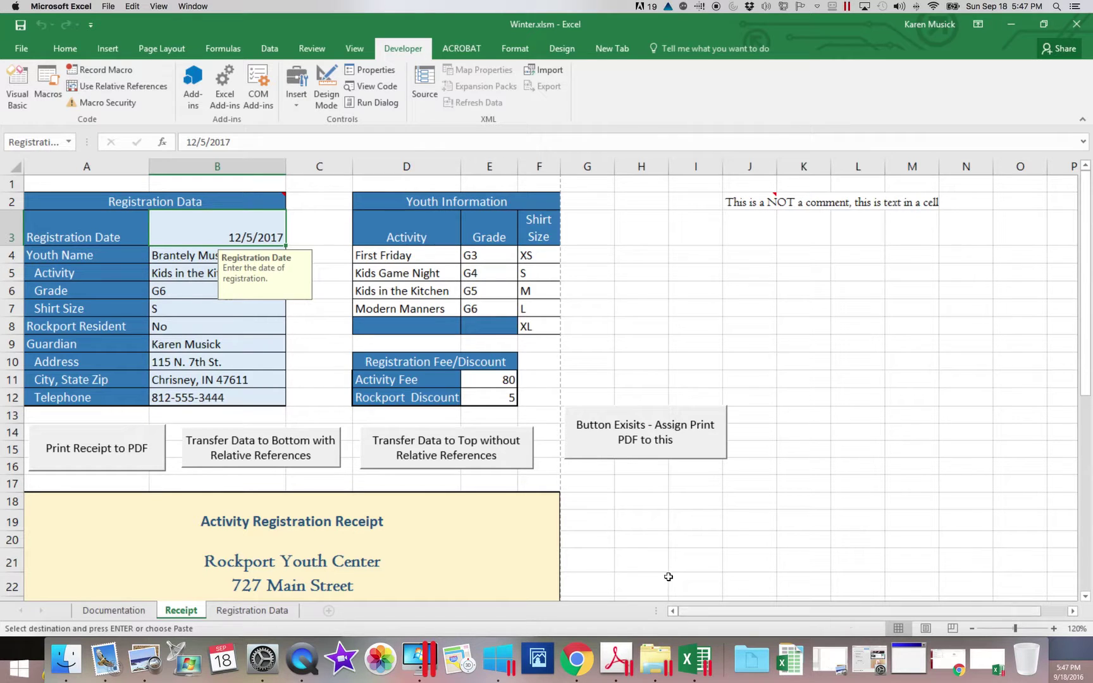
After its macro error, assign PDFReceipt to the 'Button Exisits' button and run it to export Receipt.pdf.
click(659, 440)
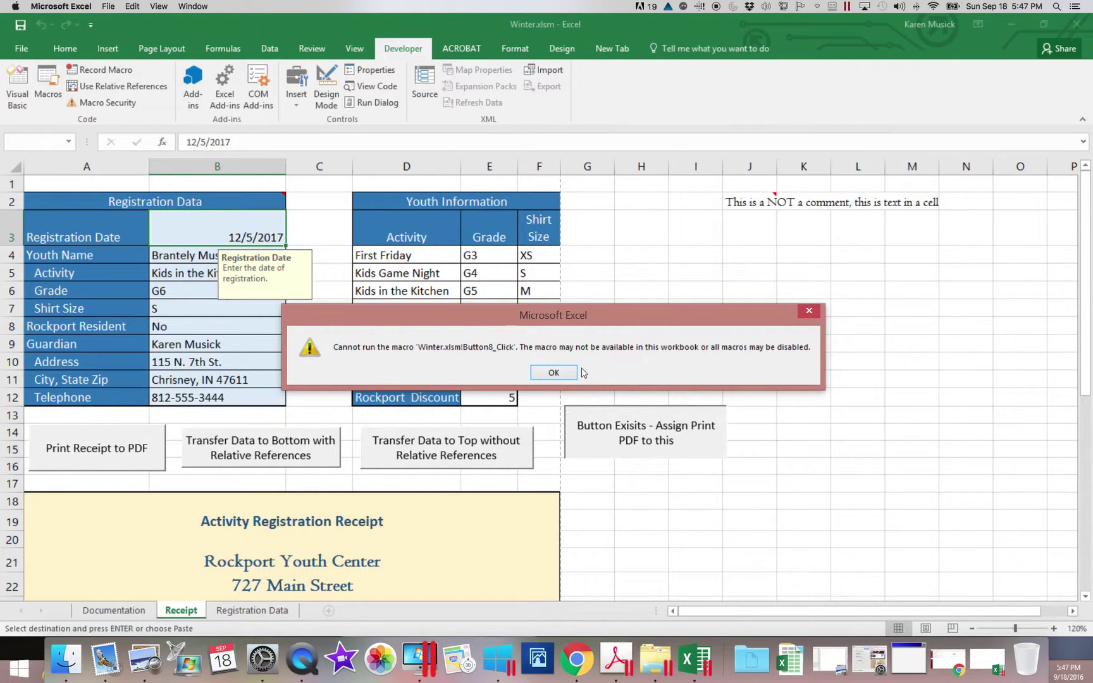
click(553, 373)
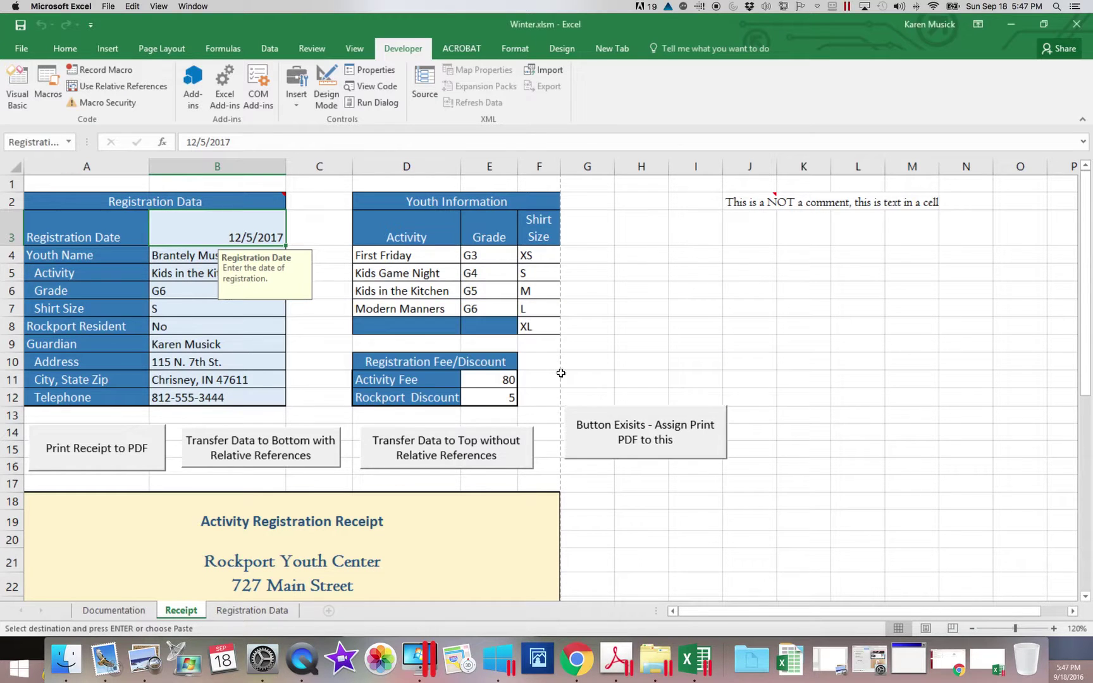
right_click(622, 441)
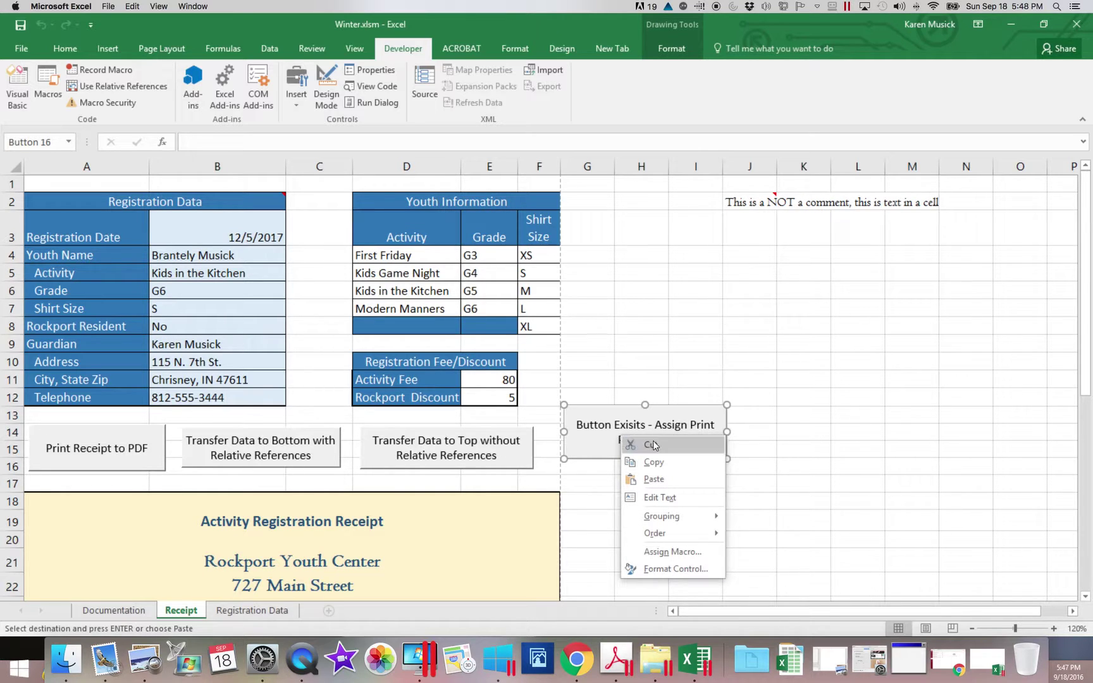
click(672, 551)
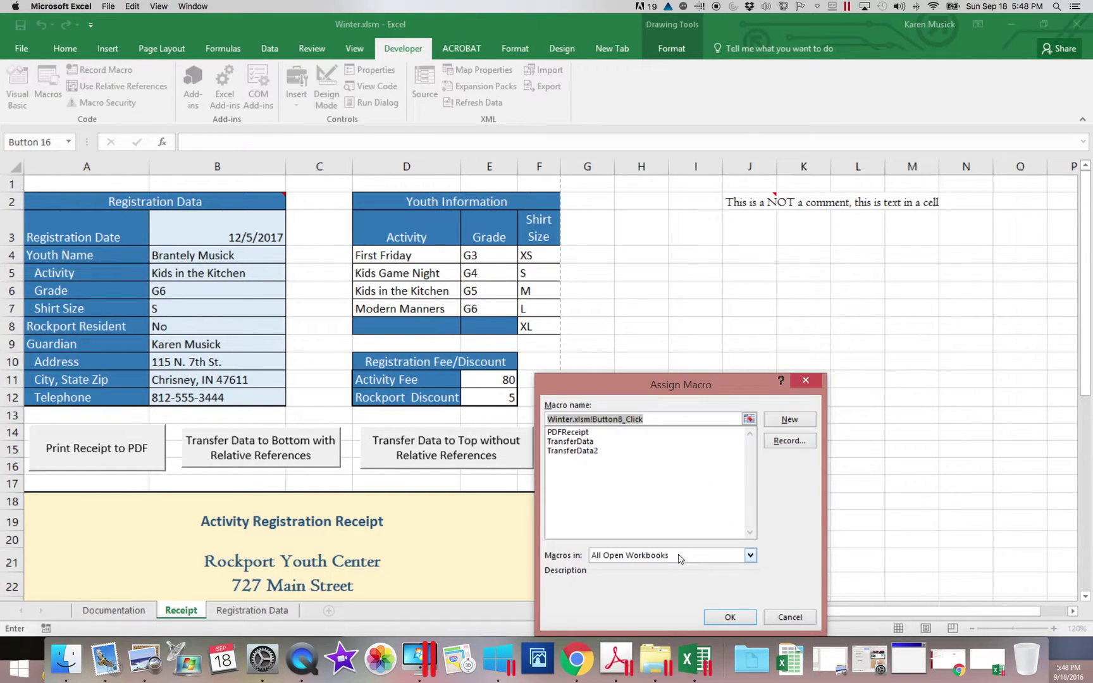
click(572, 432)
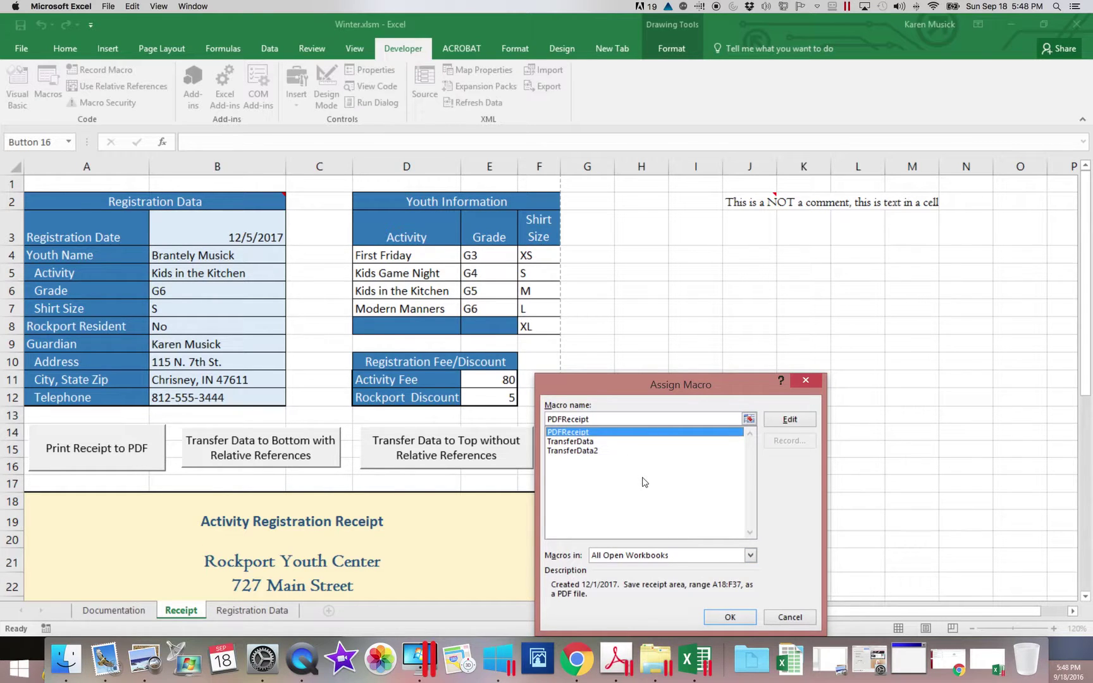
click(731, 617)
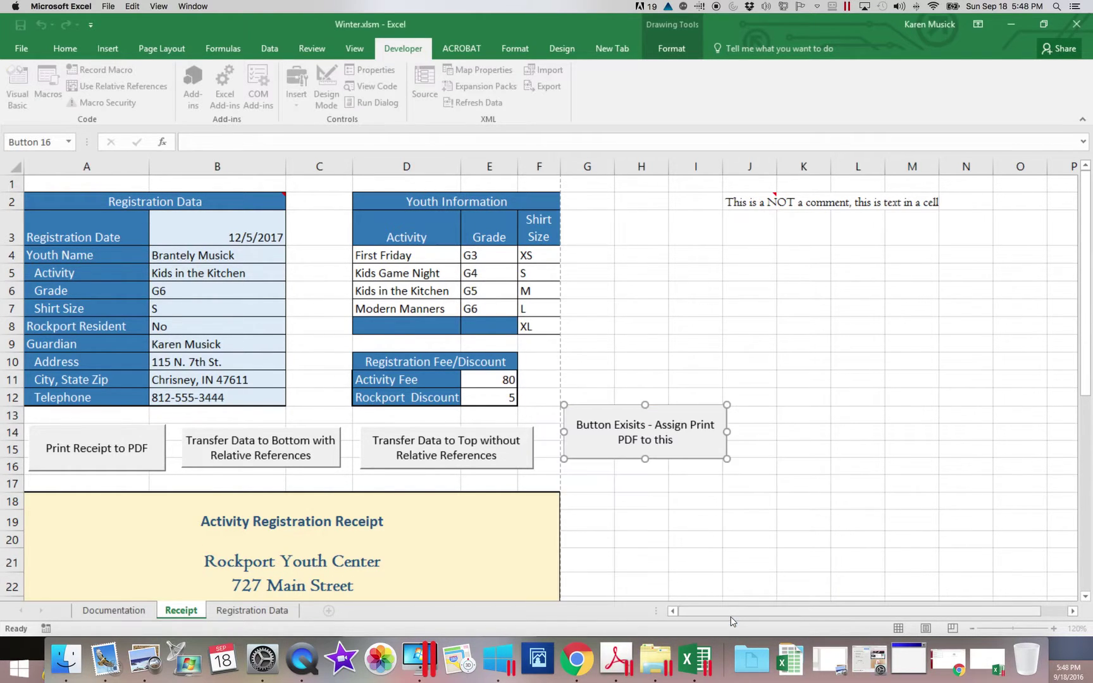
click(639, 554)
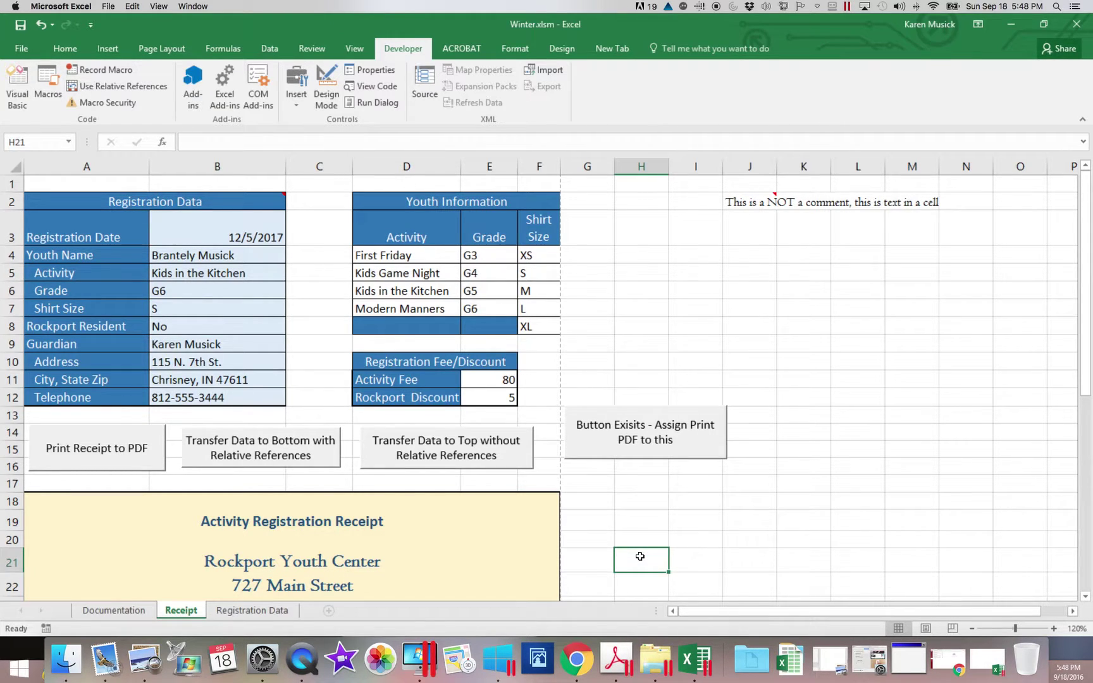
click(646, 444)
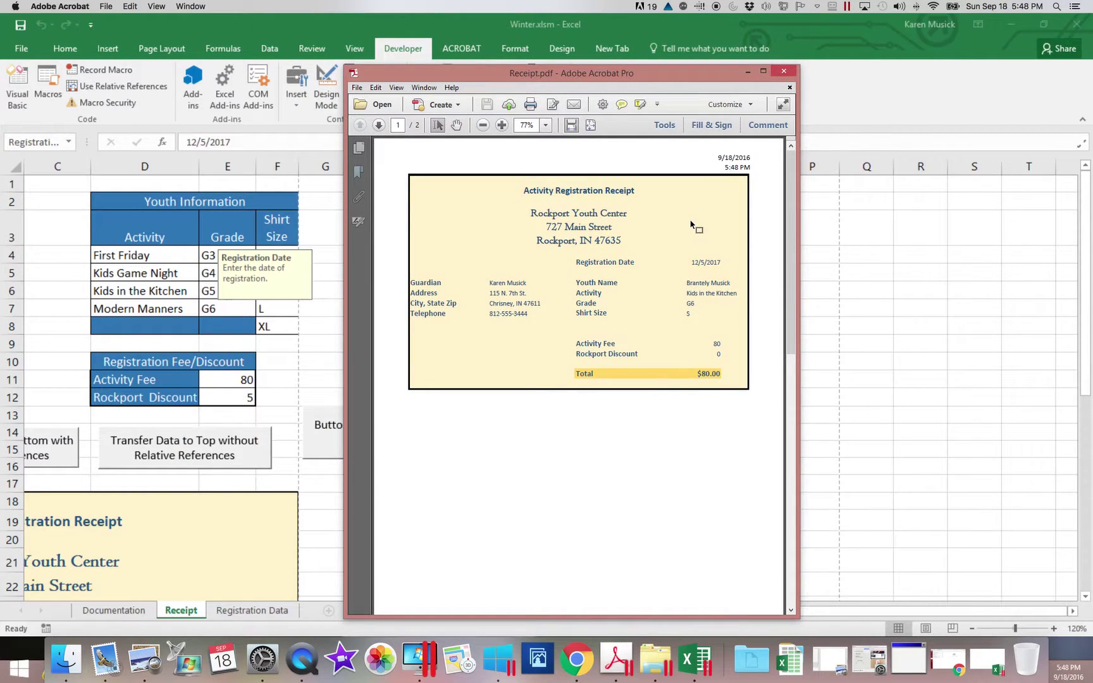
Close Receipt.pdf (grade G6, size S, $80.00 total) to return to the Winter.xlsm Receipt sheet.
click(784, 70)
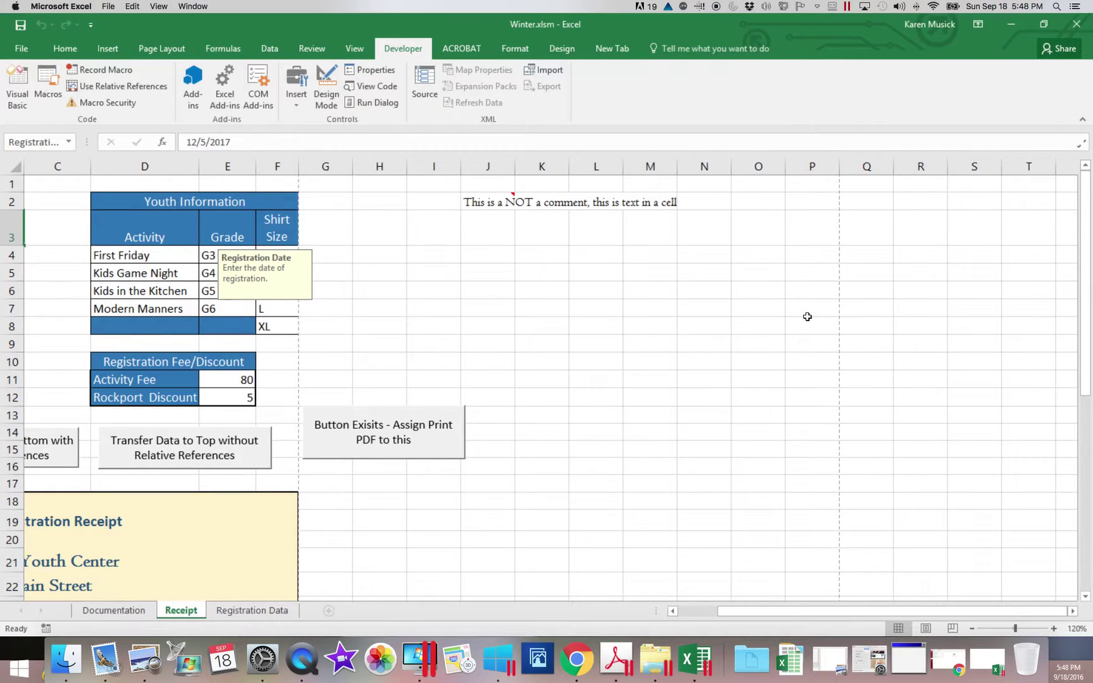
drag(924, 611, 798, 612)
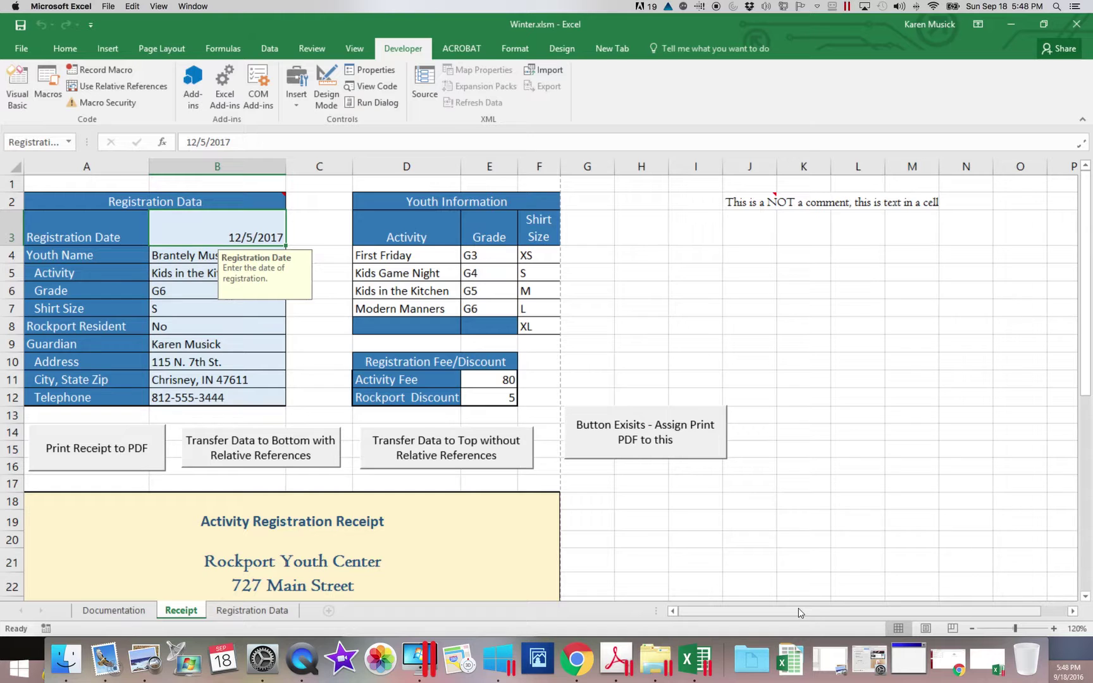
right_click(702, 445)
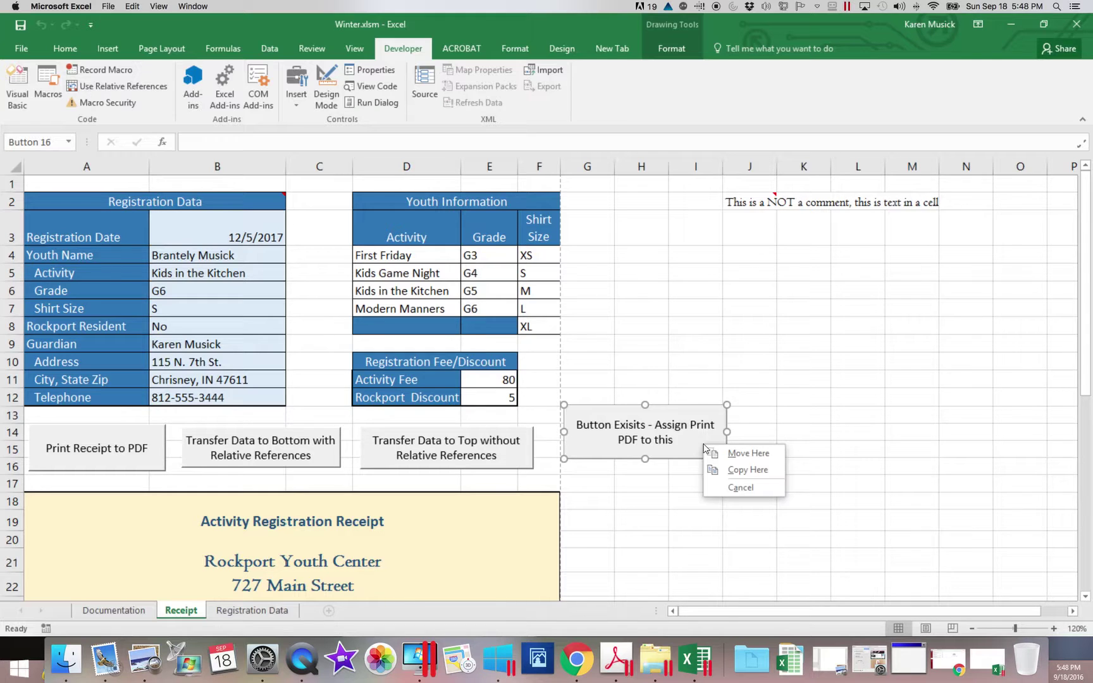
click(698, 442)
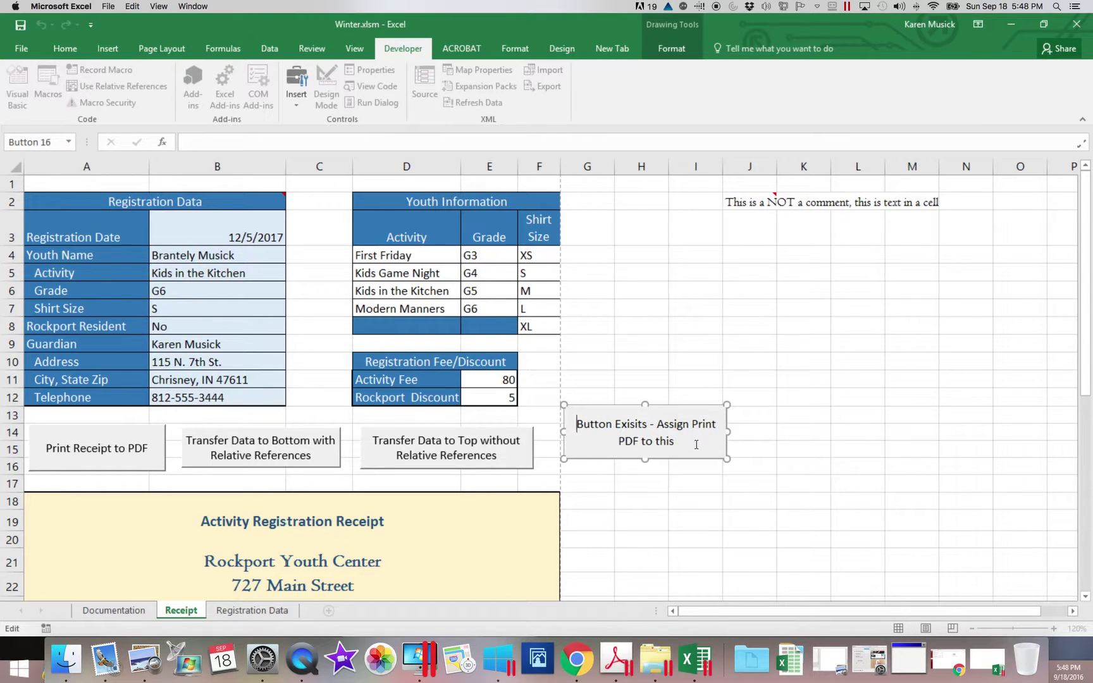
right_click(683, 448)
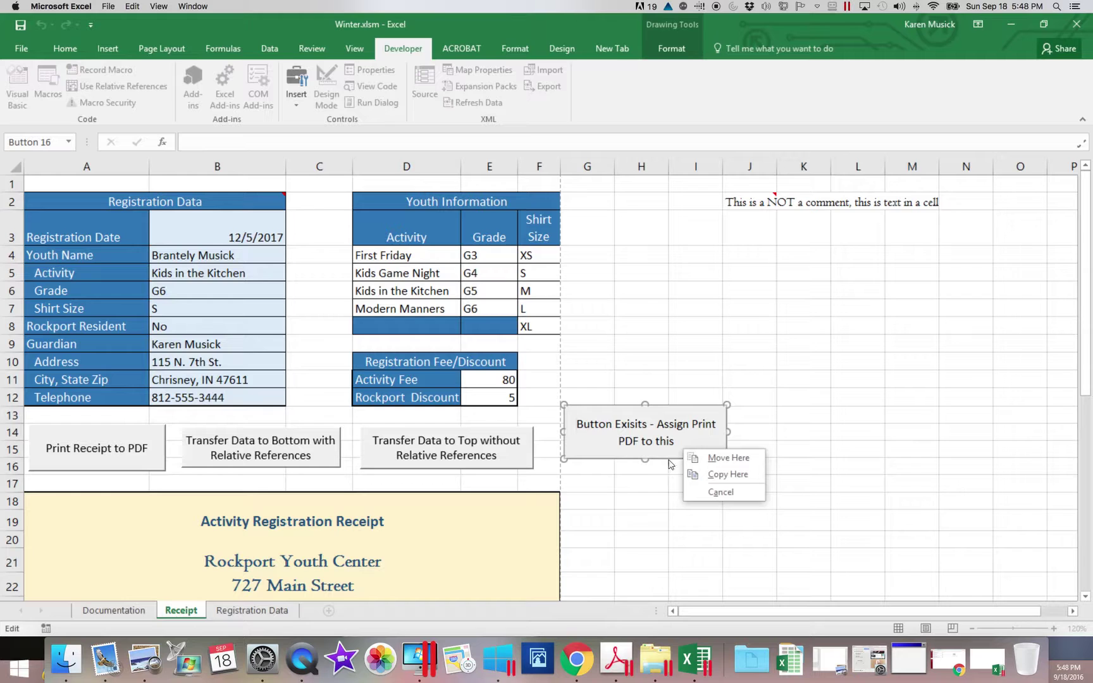
click(658, 482)
right_click(661, 444)
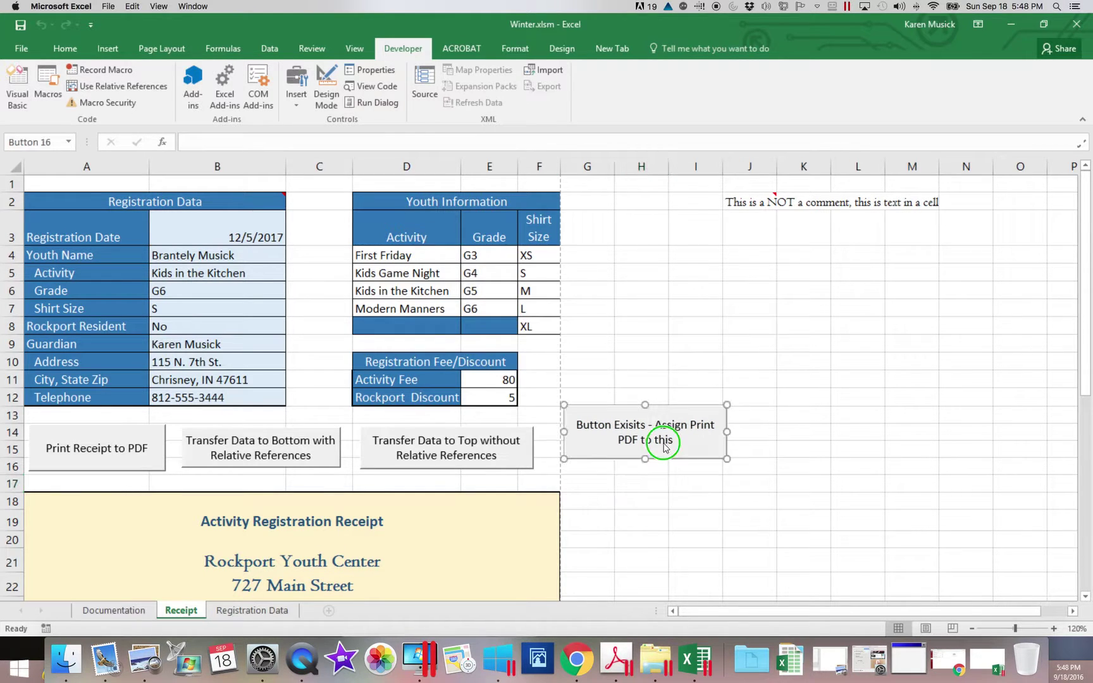
click(639, 483)
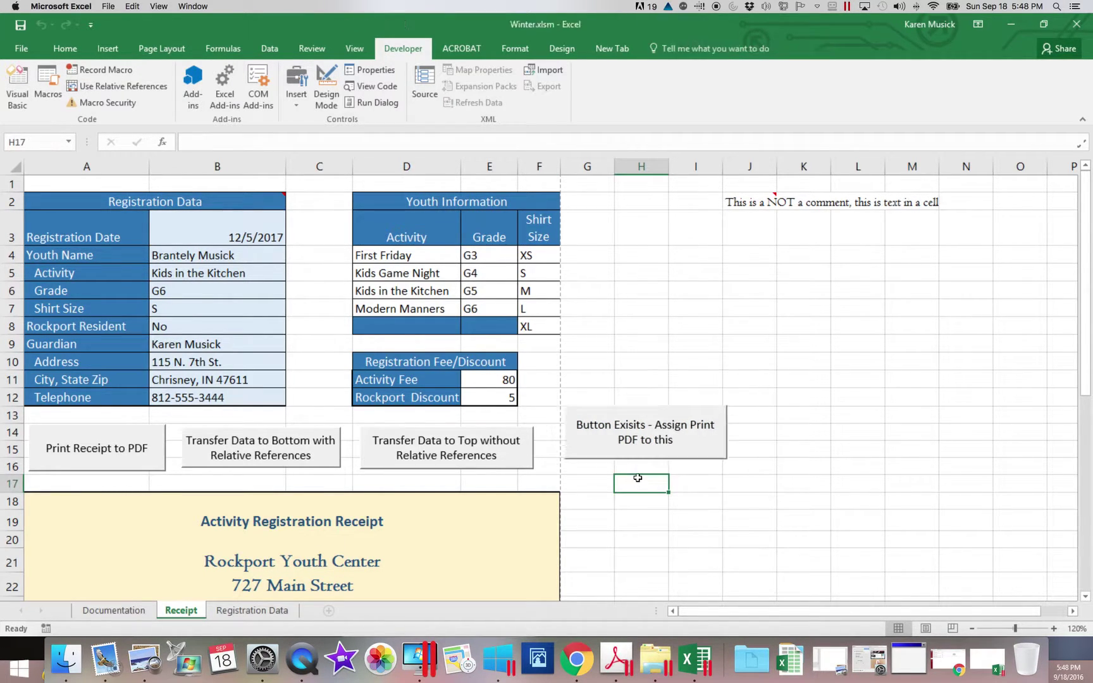
right_click(611, 428)
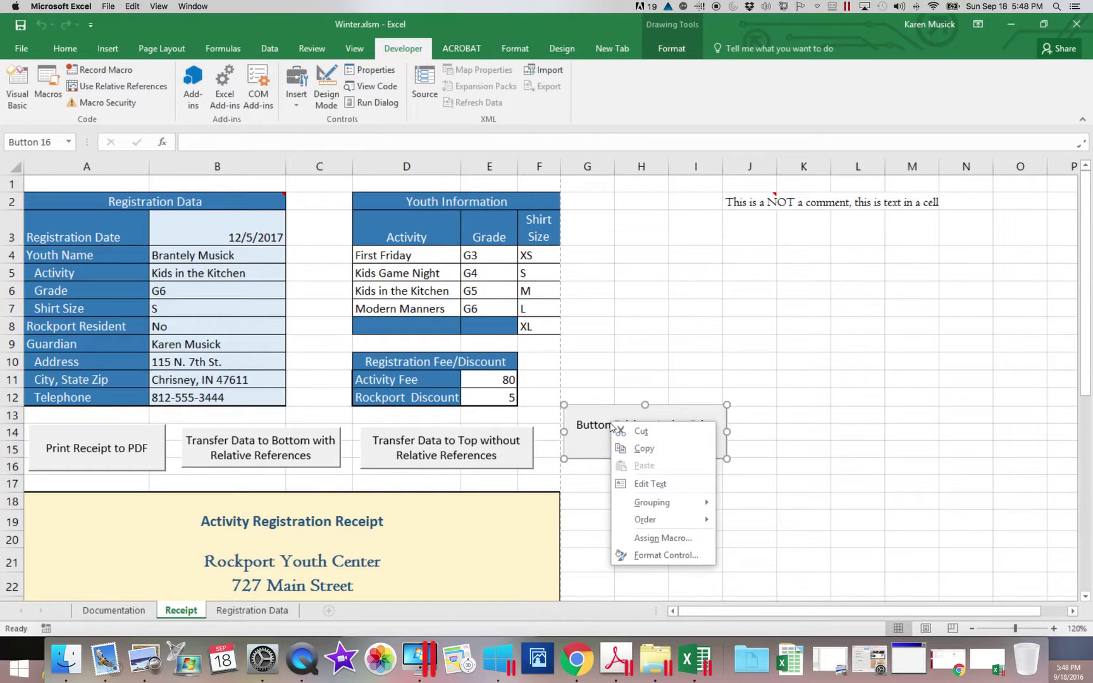
click(648, 539)
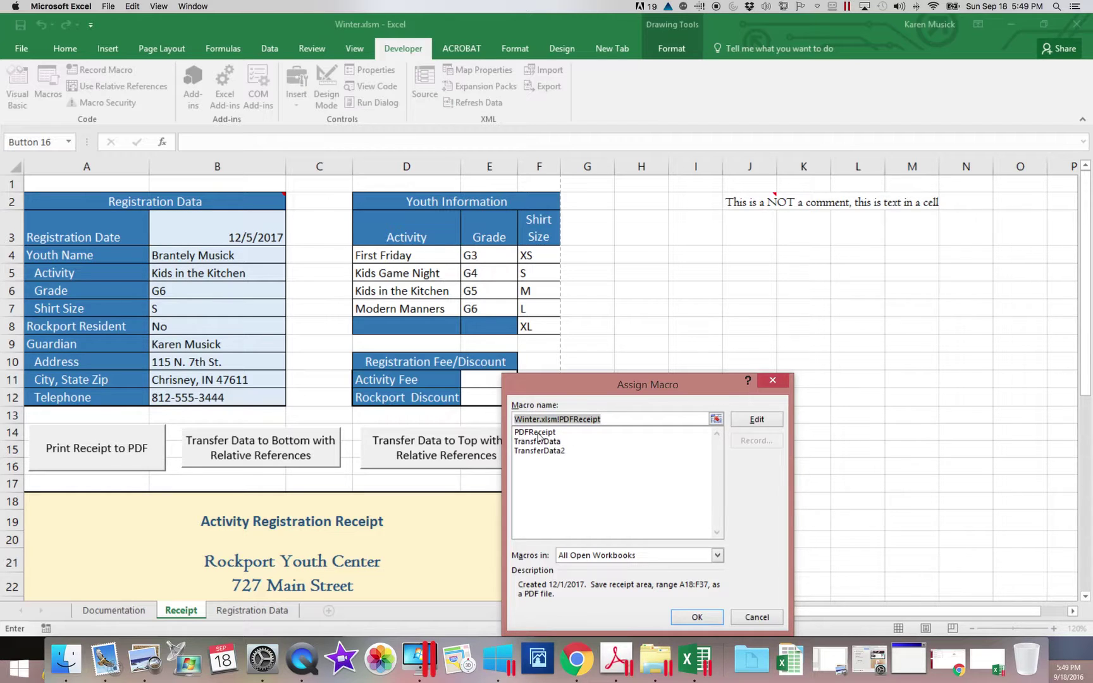
click(696, 616)
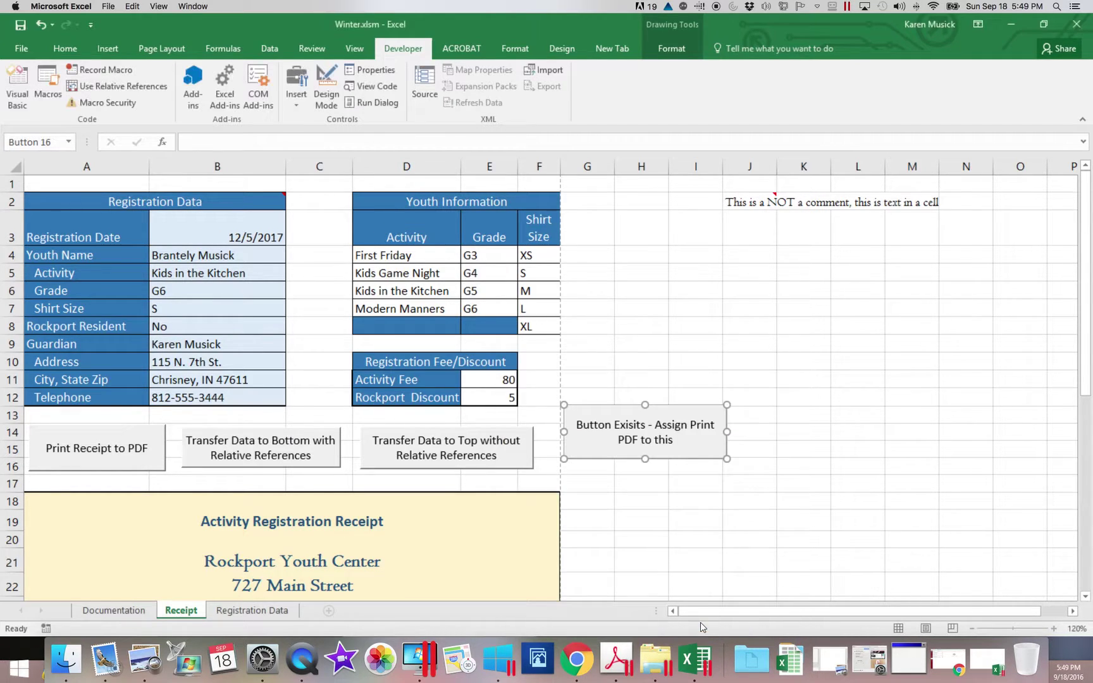
click(659, 590)
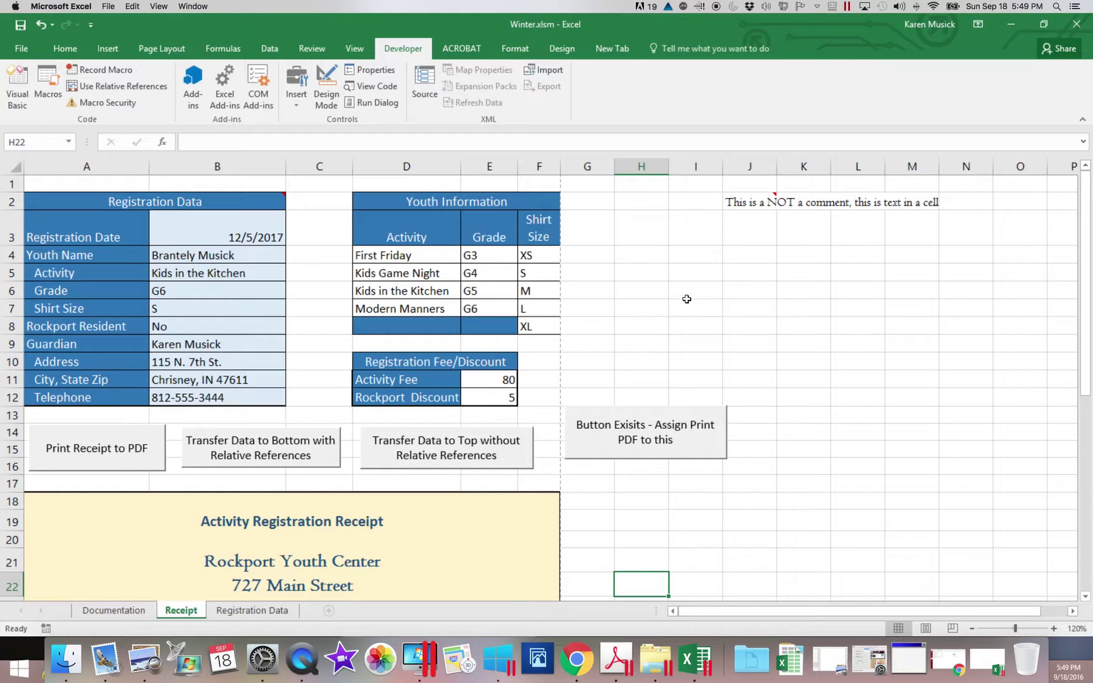
Save Winter.xlsm so the button keeps its PDFReceipt macro assignment.
click(20, 30)
scroll(404, 53, up, 1)
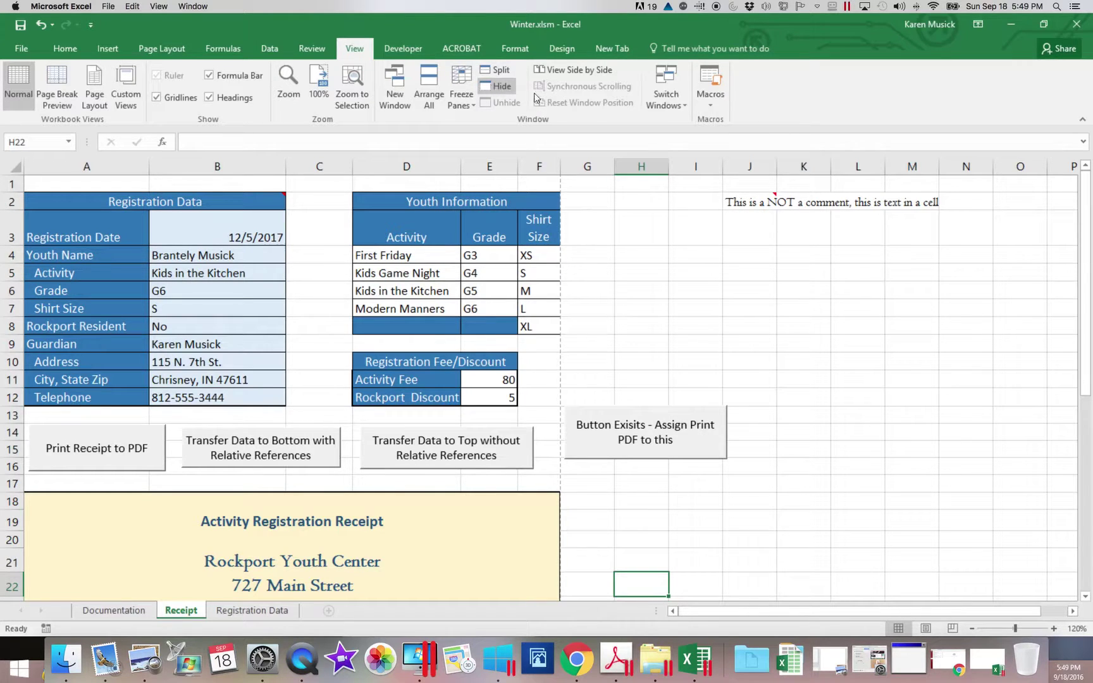